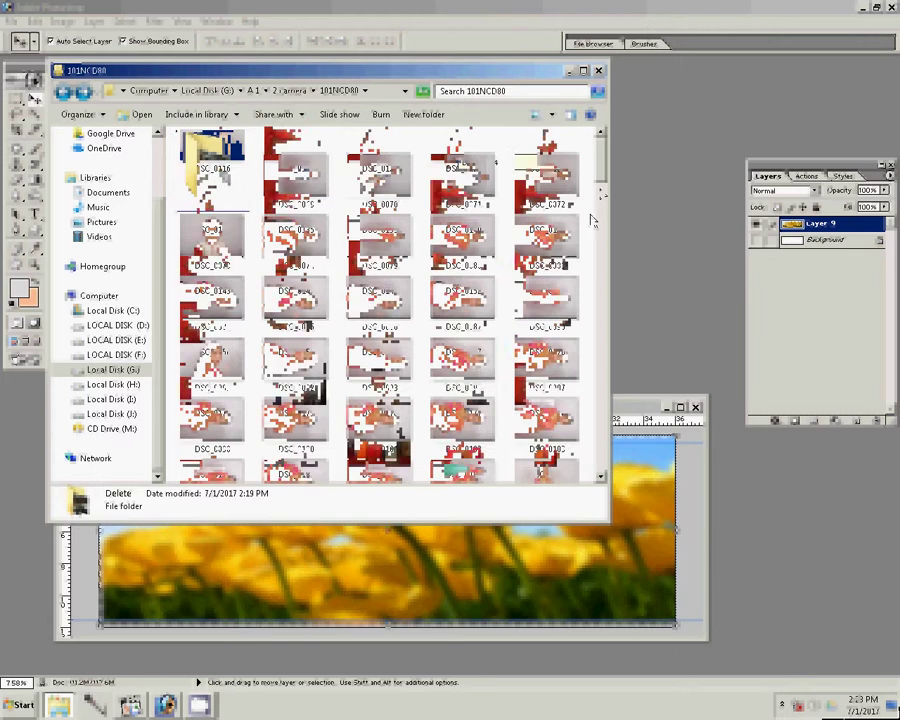
Scroll the 101NCD80 folder thumbnails and select photo DSC_0813
drag(600, 165, 604, 268)
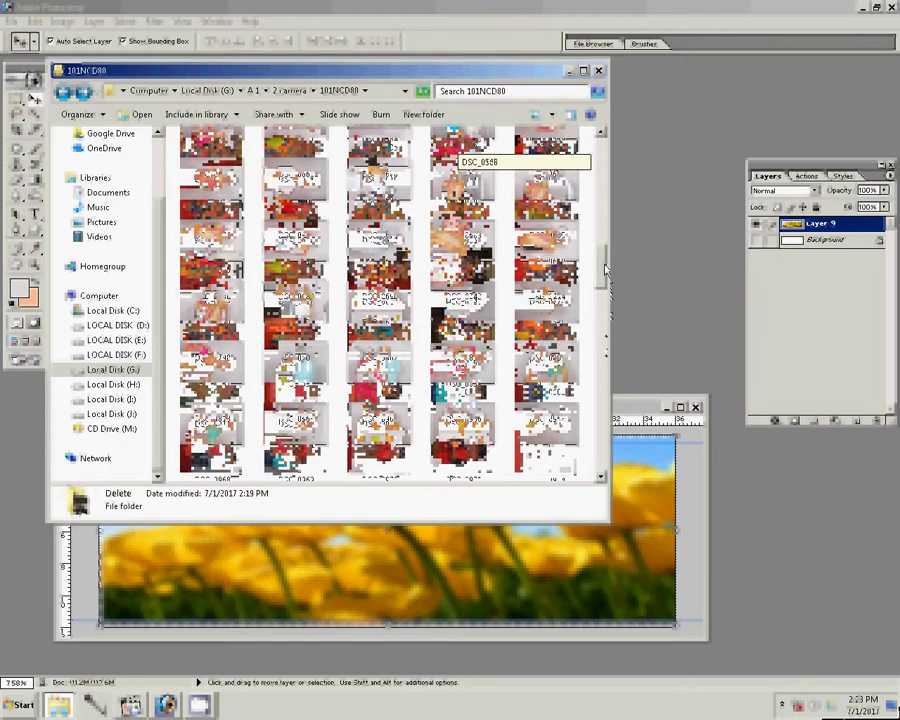
drag(604, 268, 598, 357)
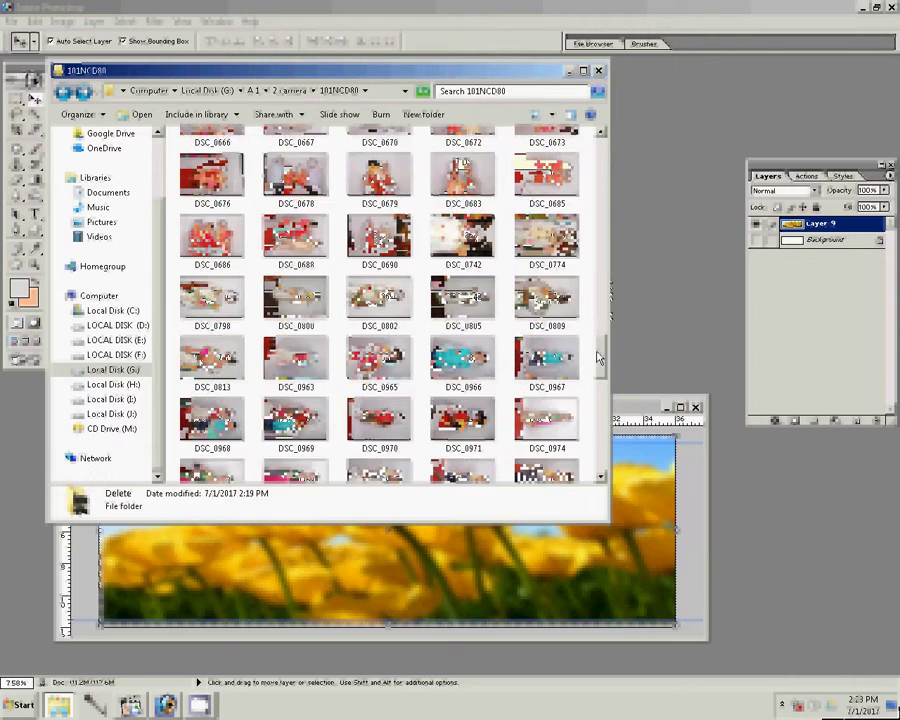
click(212, 360)
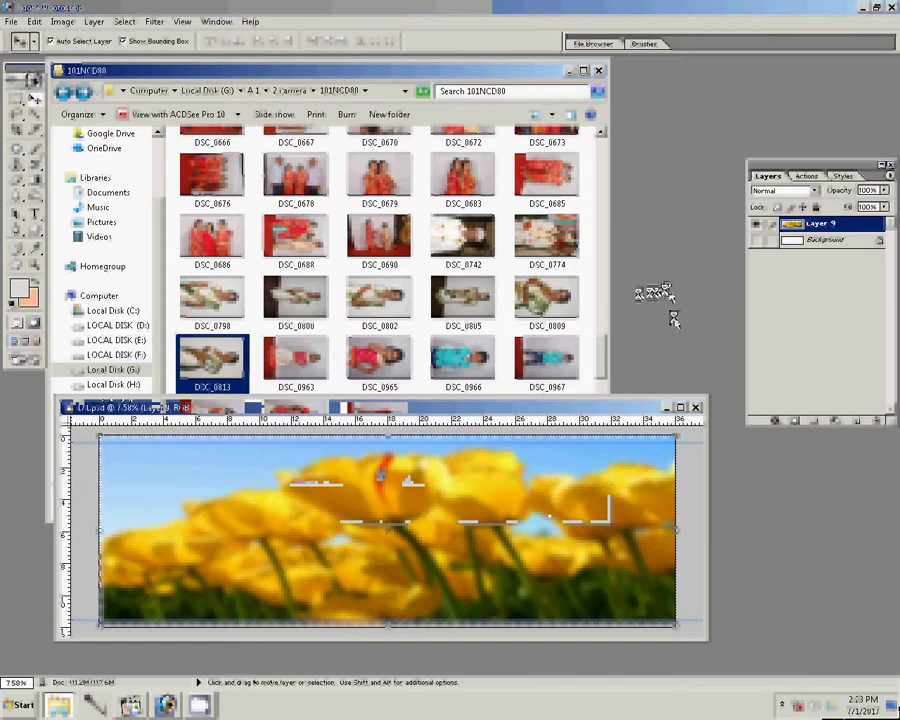
Rotate the DSC_0813 canvas 90° so the bride stands upright, and show the Actions panel
click(62, 21)
mouse_move(85, 149)
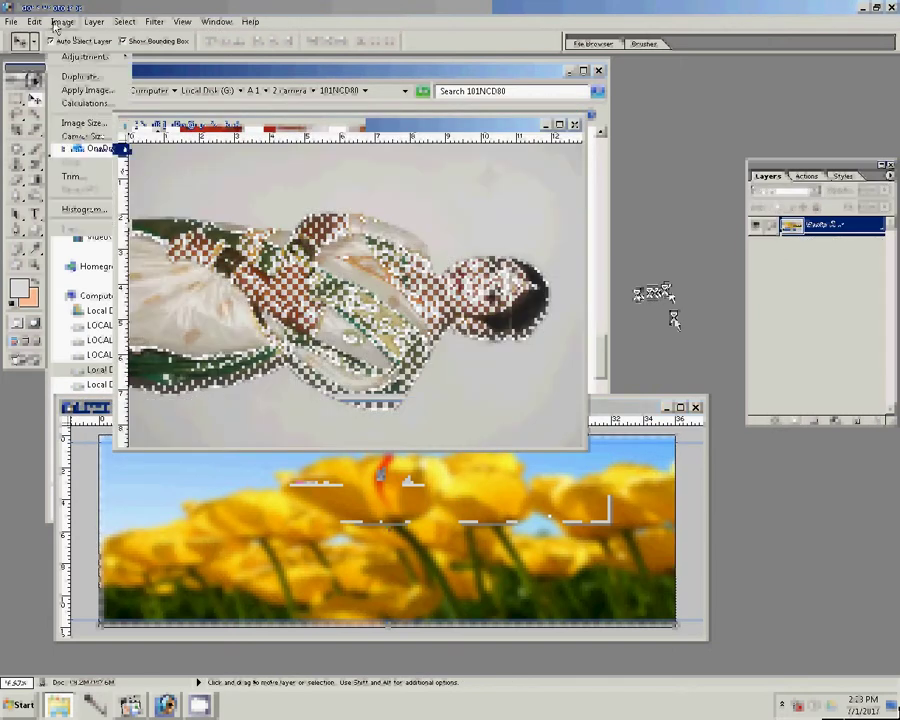
click(188, 176)
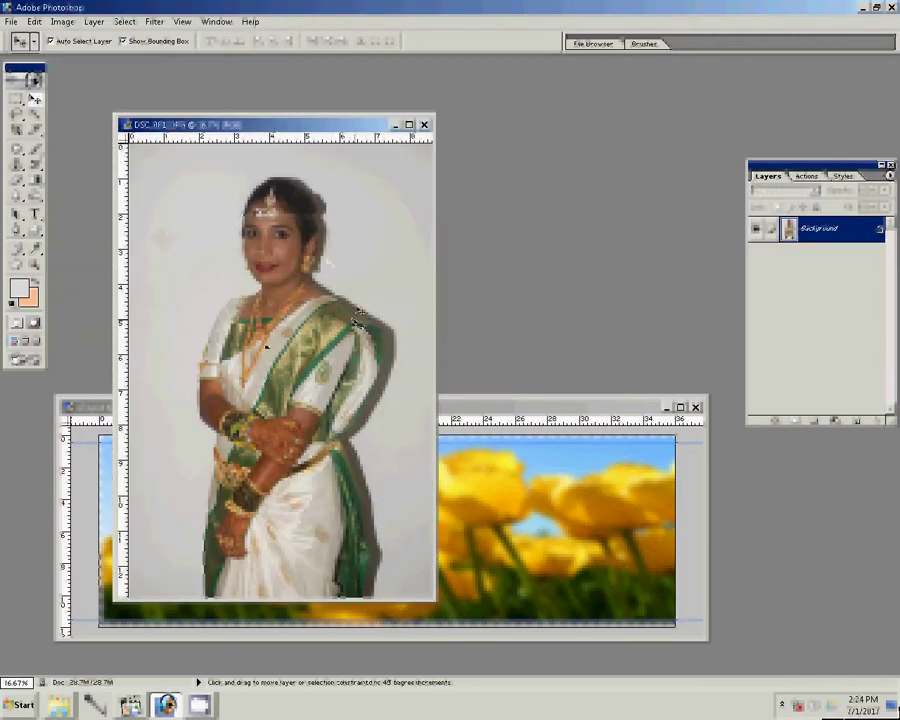
click(806, 176)
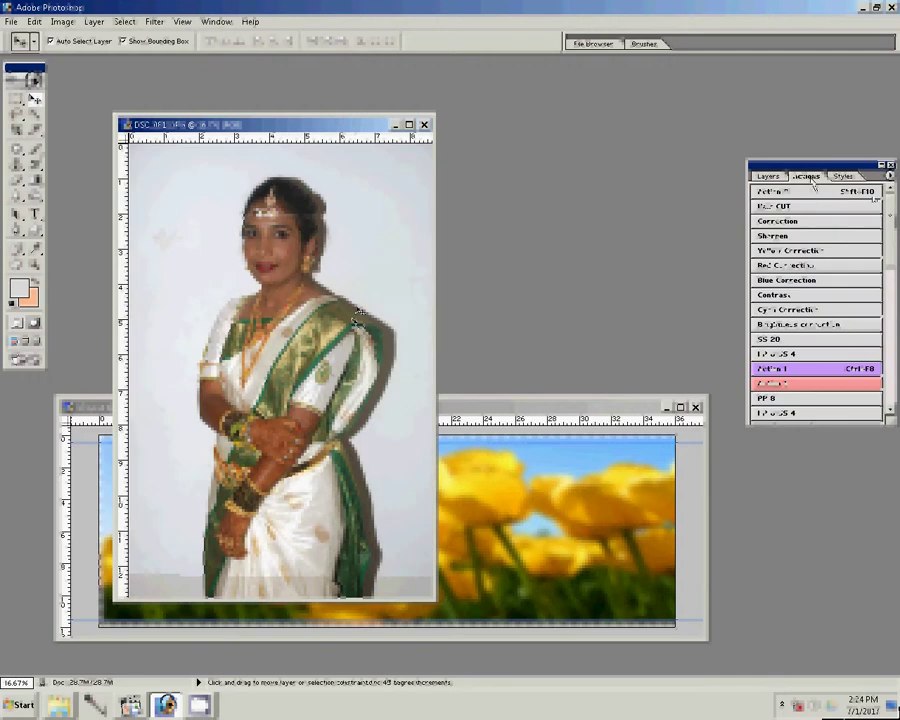
Set the bride photo's width to 6 inches at 300 pixels/inch with proportions constrained
key(ctrl+alt+i)
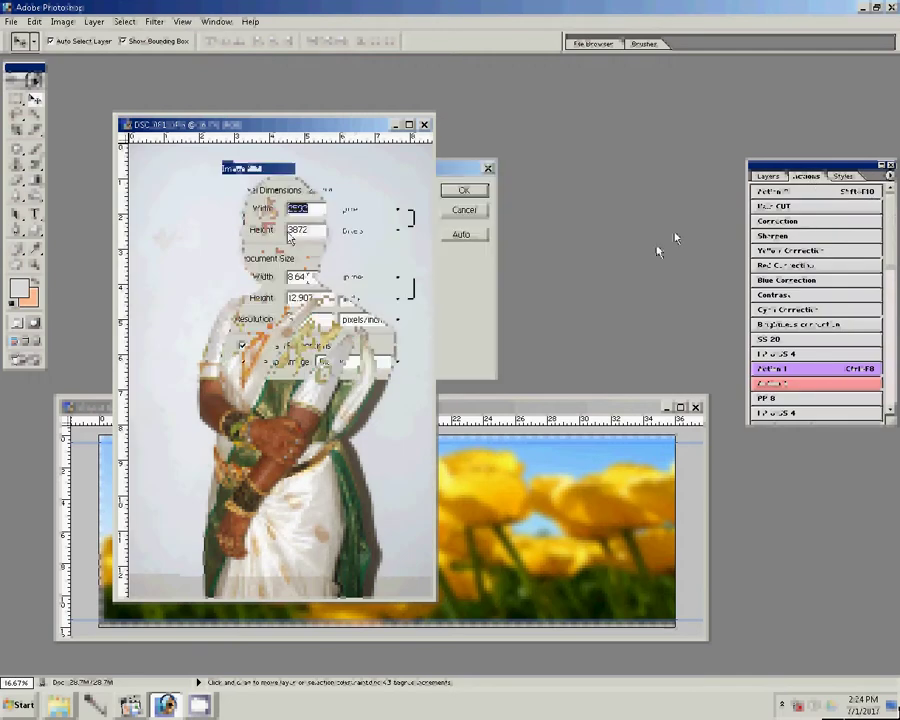
text(6)
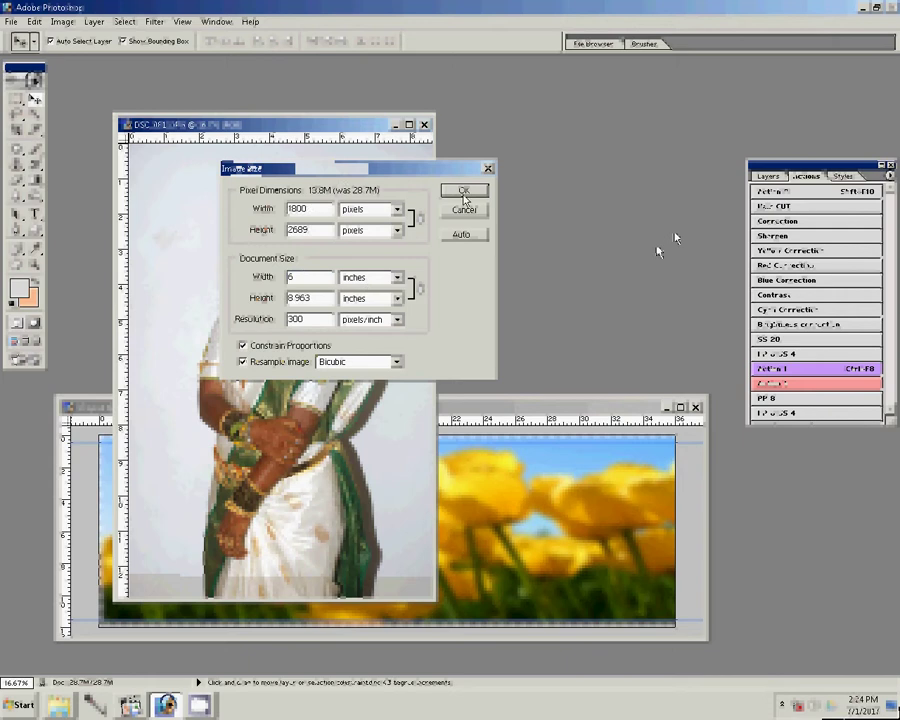
click(463, 192)
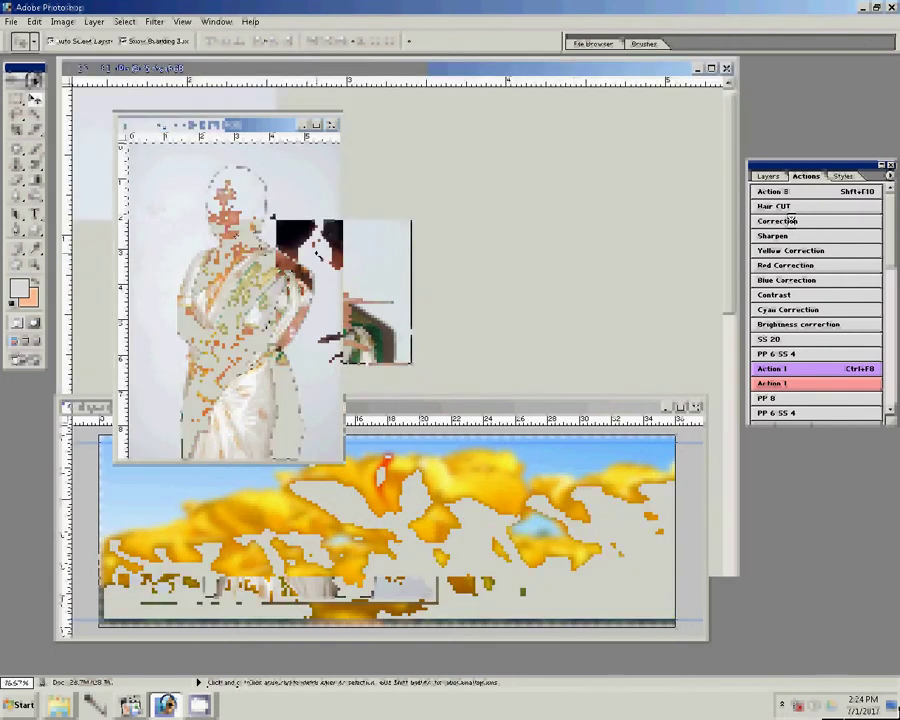
Apply Imagenomic Portraiture with High smoothing to the bride portrait
key(z)
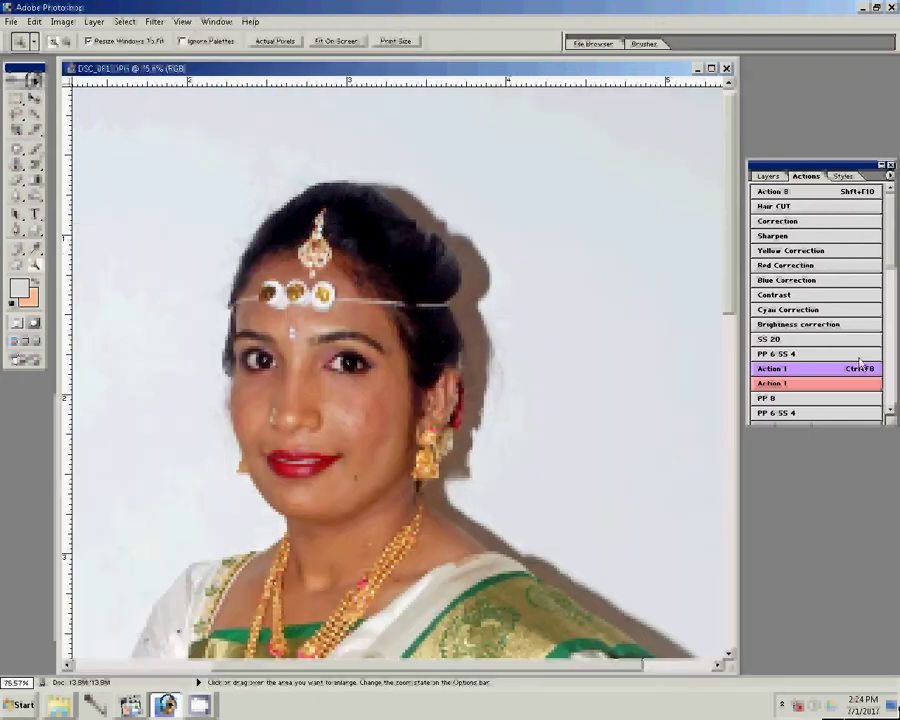
click(153, 22)
mouse_move(185, 316)
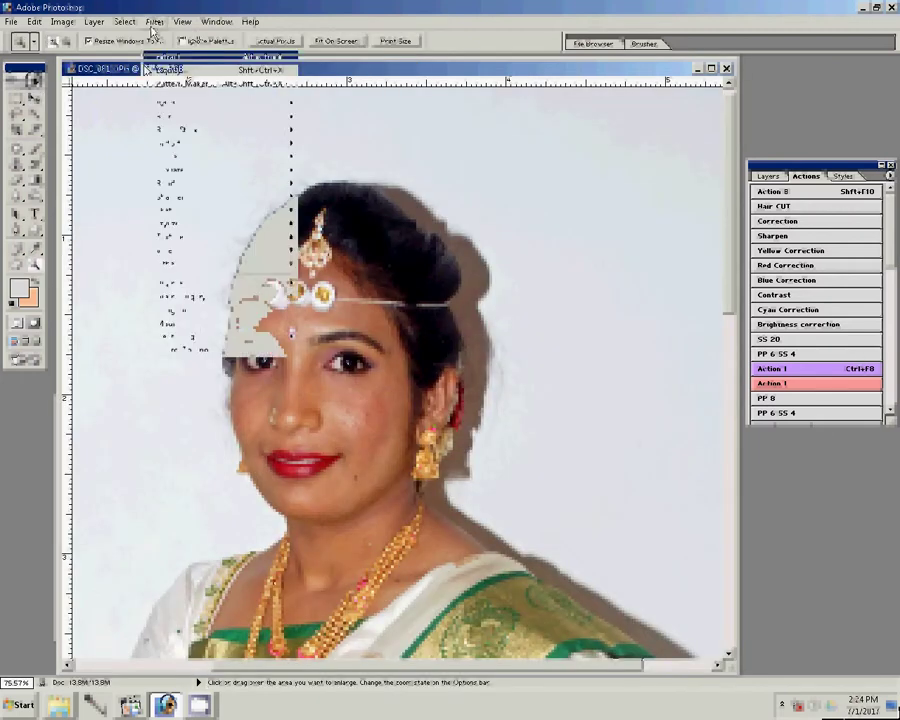
click(376, 313)
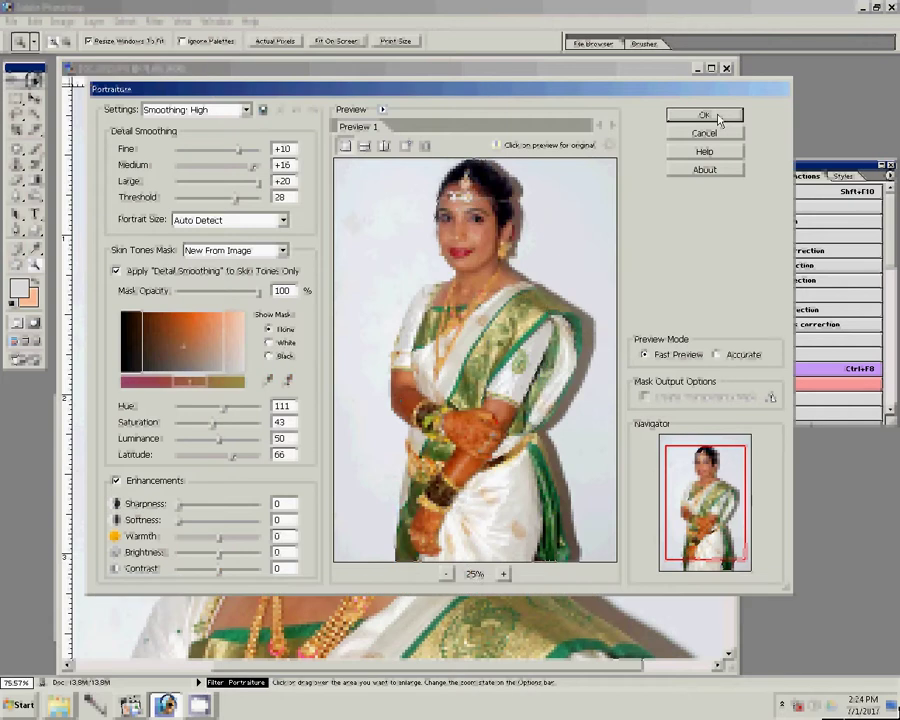
click(704, 116)
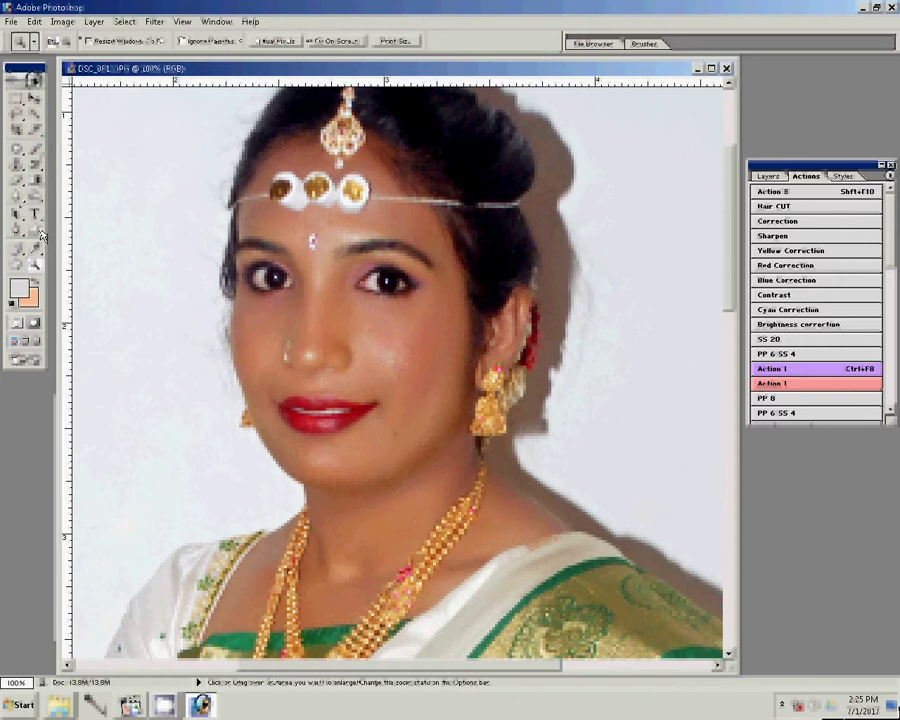
Blur the bride's face with a 30-pixel Blur brush, then zoom out to the whole photo
click(17, 196)
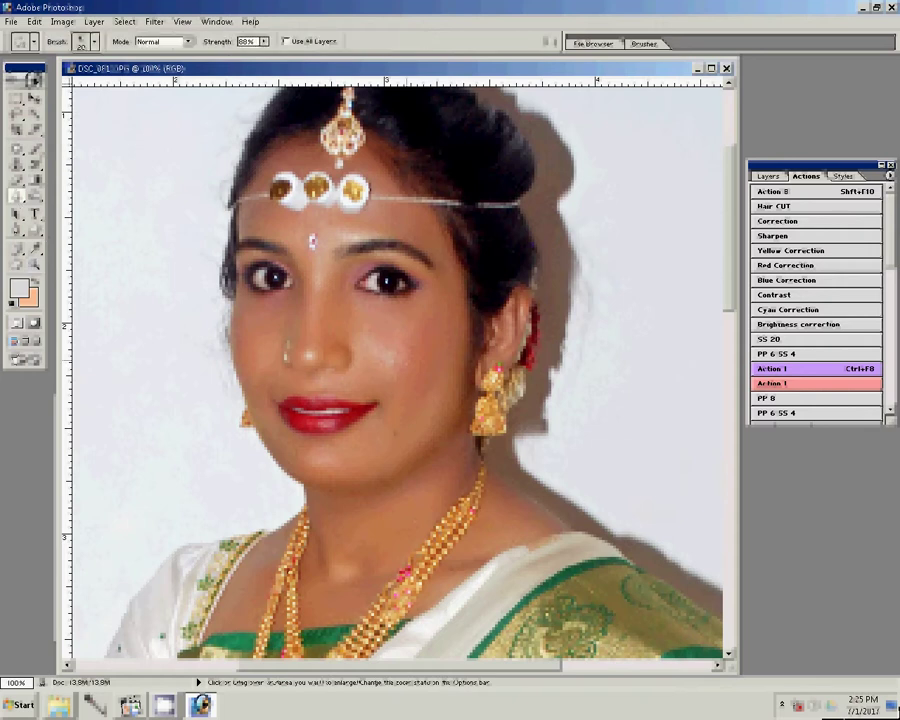
key(bracketright)
key(bracketright)
key(bracketright)
key(bracketright)
key(z)
right_click(424, 311)
click(455, 380)
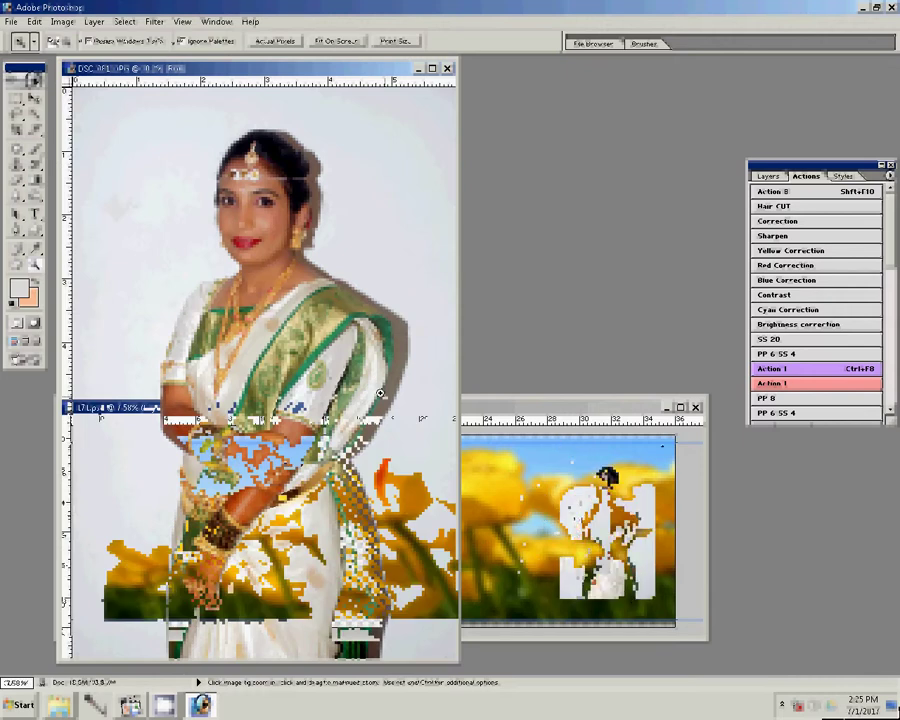
Scale the bride photo to 142.1% at the spread's right end and show the Layers panel
key(ctrl+t)
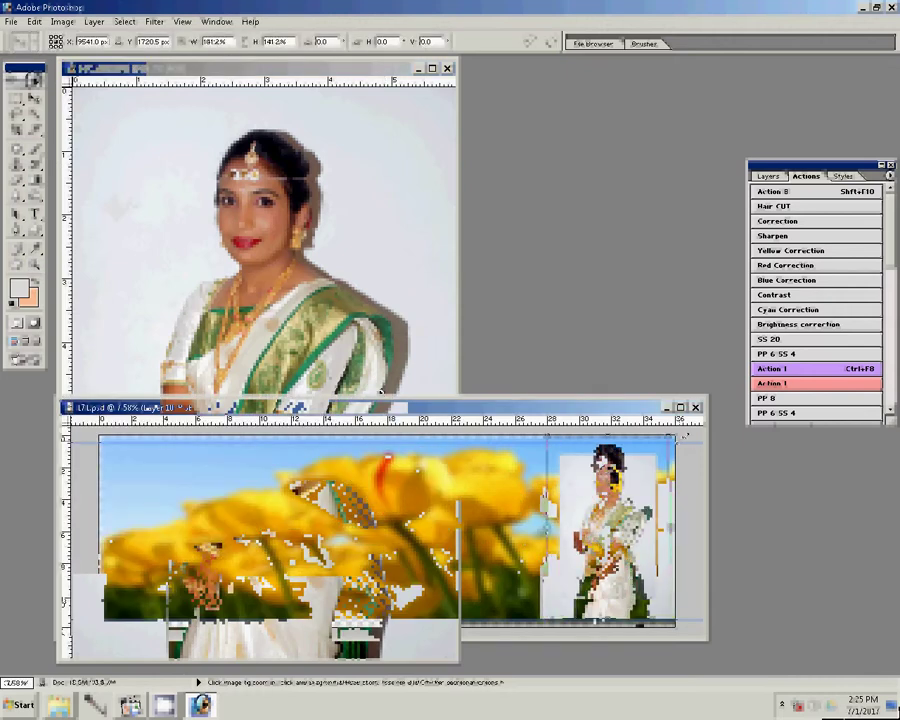
drag(685, 437, 651, 442)
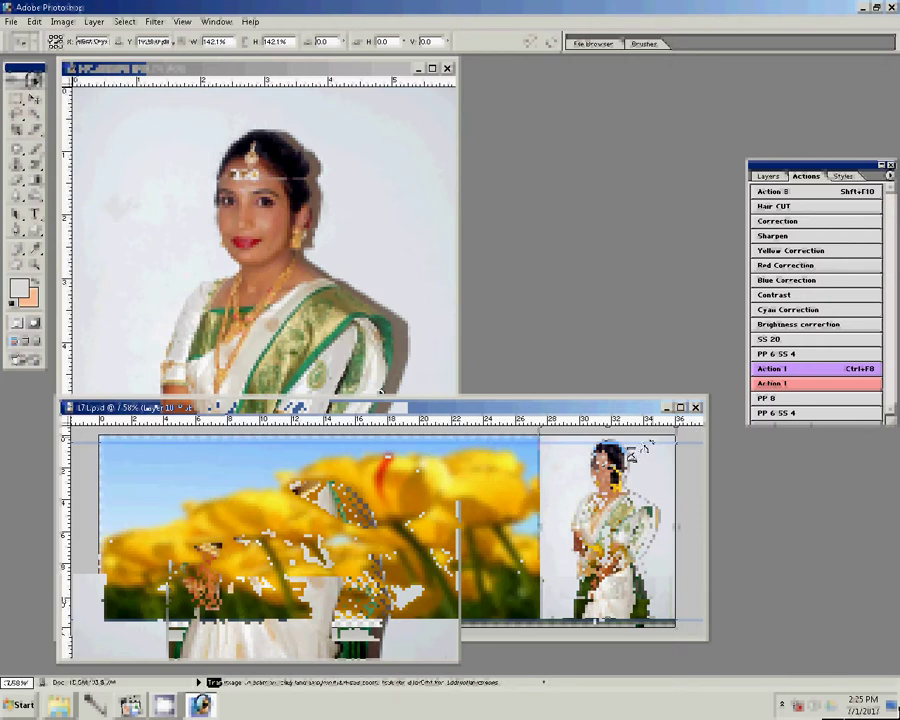
key(Return)
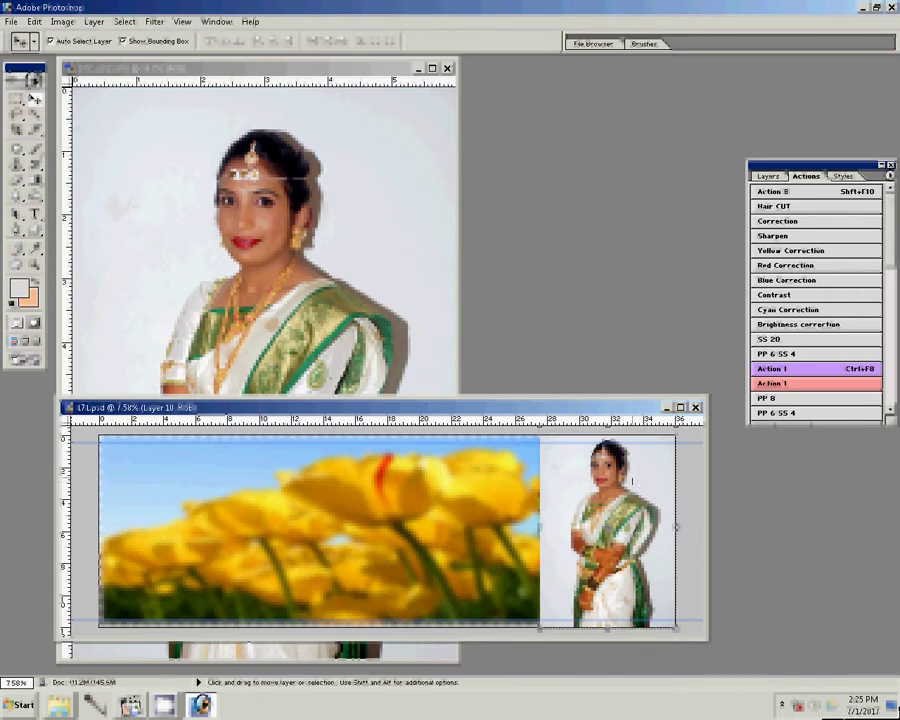
key(F7)
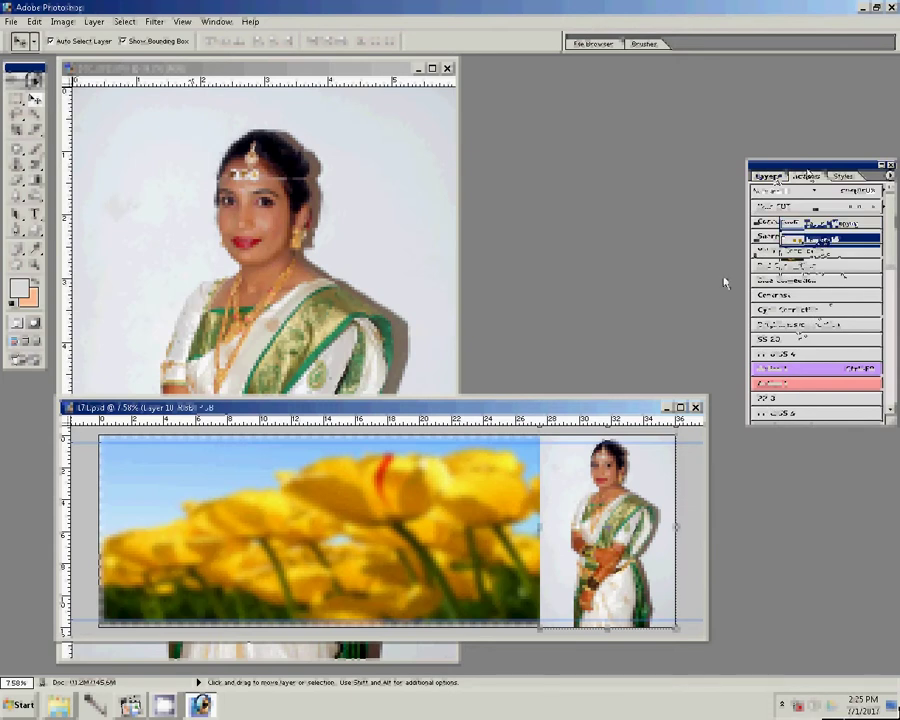
Apply a 55.8-pixel Gaussian Blur to Layer 10
click(155, 21)
mouse_move(170, 156)
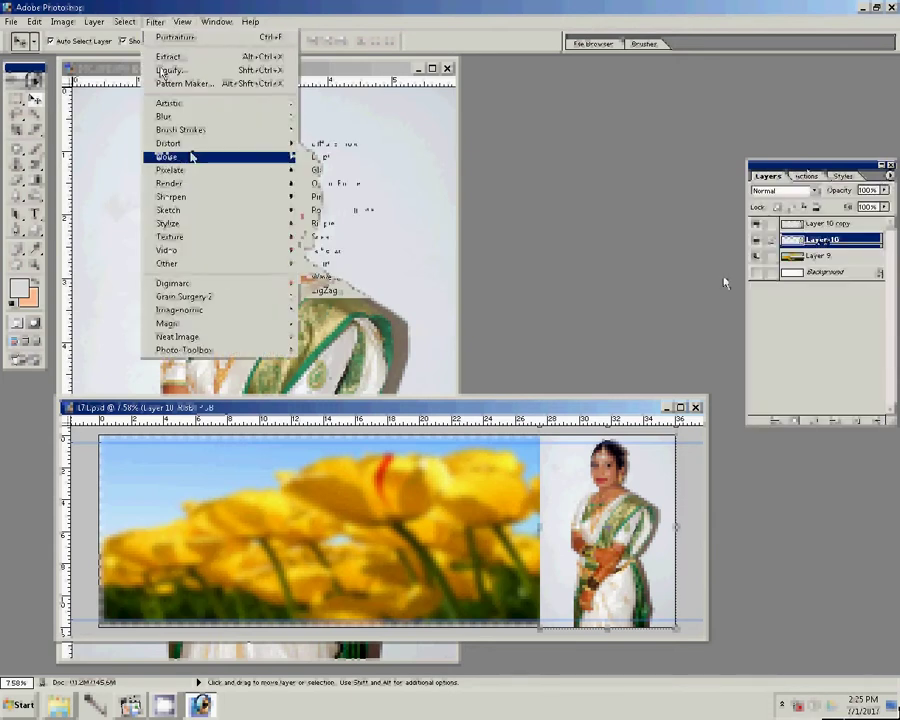
mouse_move(220, 117)
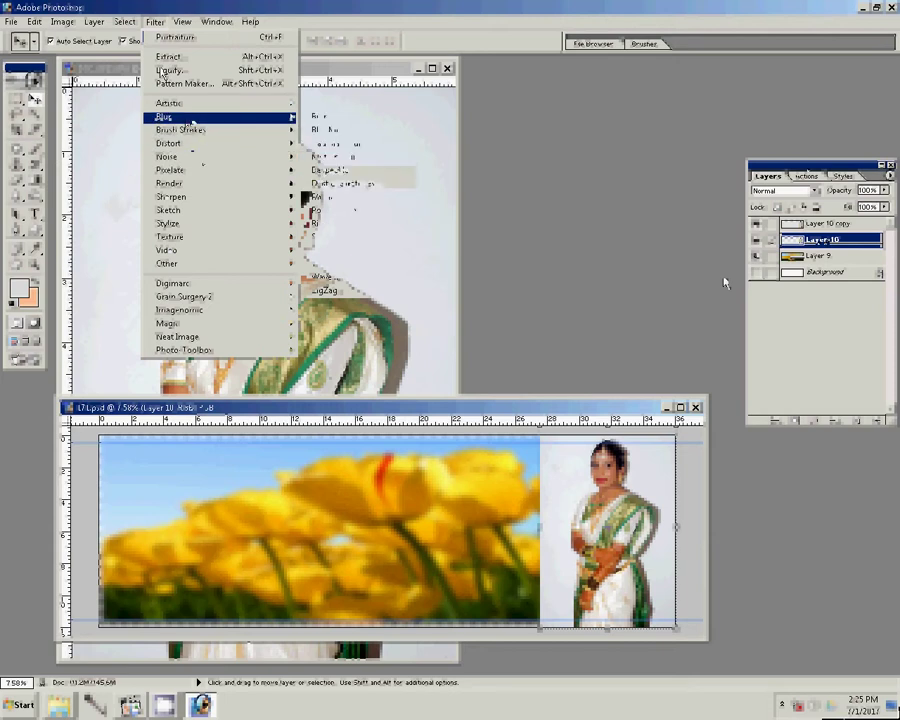
click(342, 140)
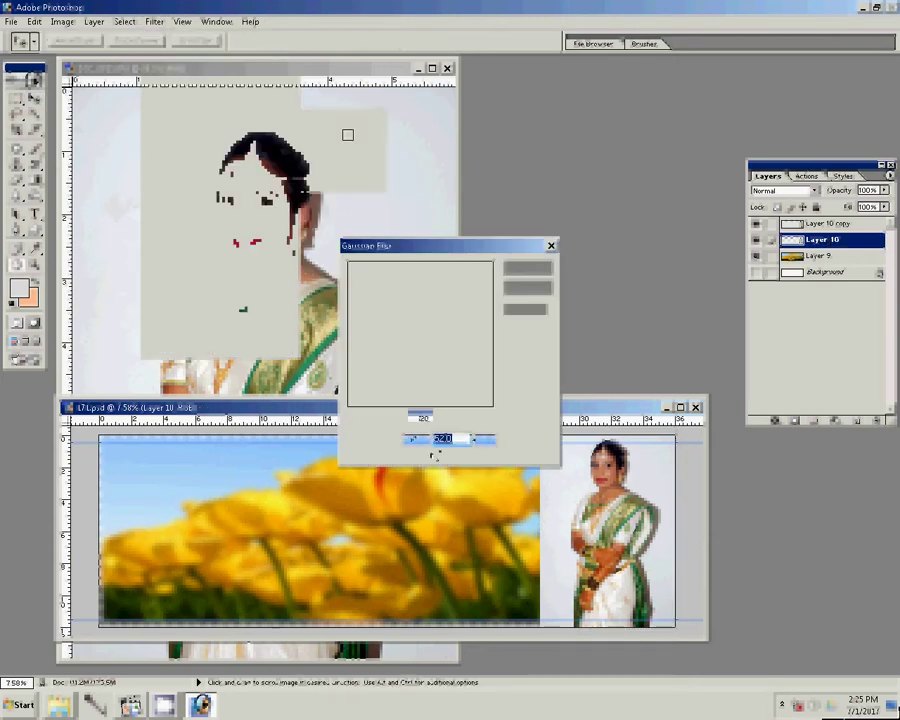
drag(435, 458, 438, 457)
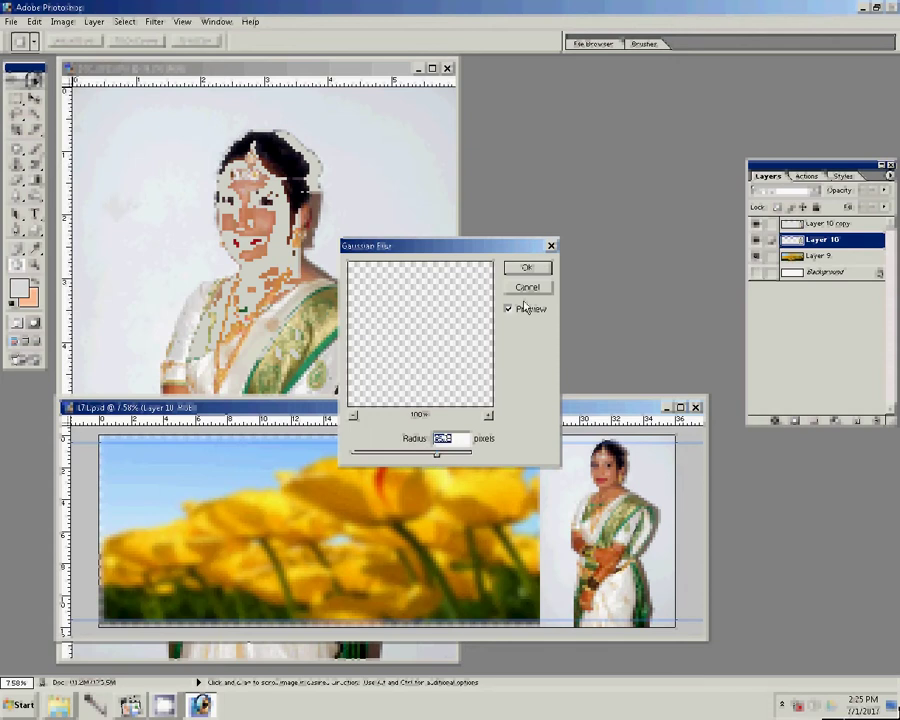
key(Return)
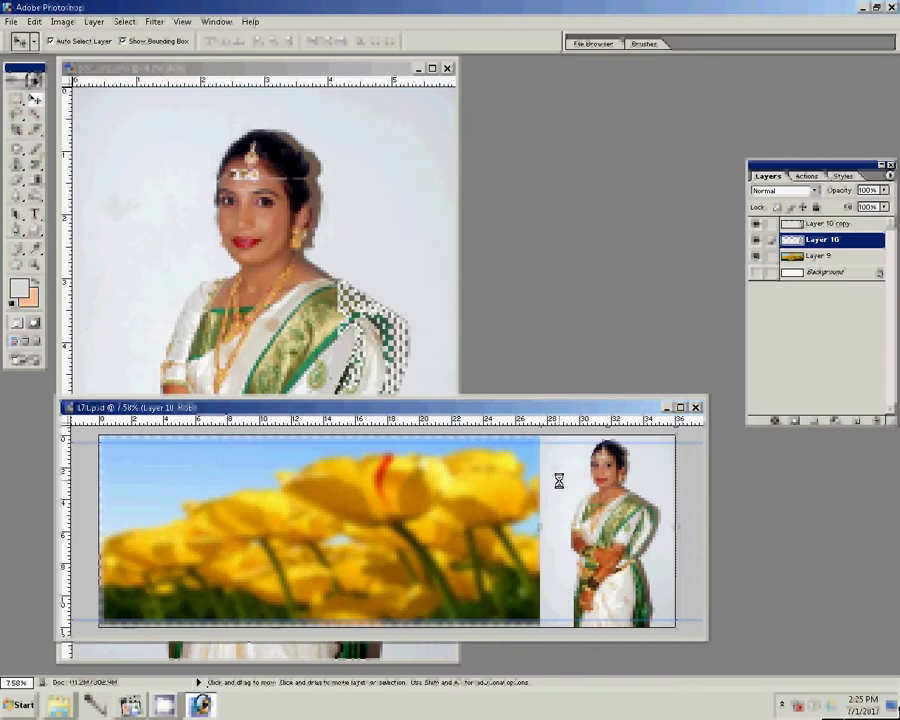
Duplicate the bride layer and erase its left edge with a size-1000 eraser to blend into the tulips
key(alt+bracketright)
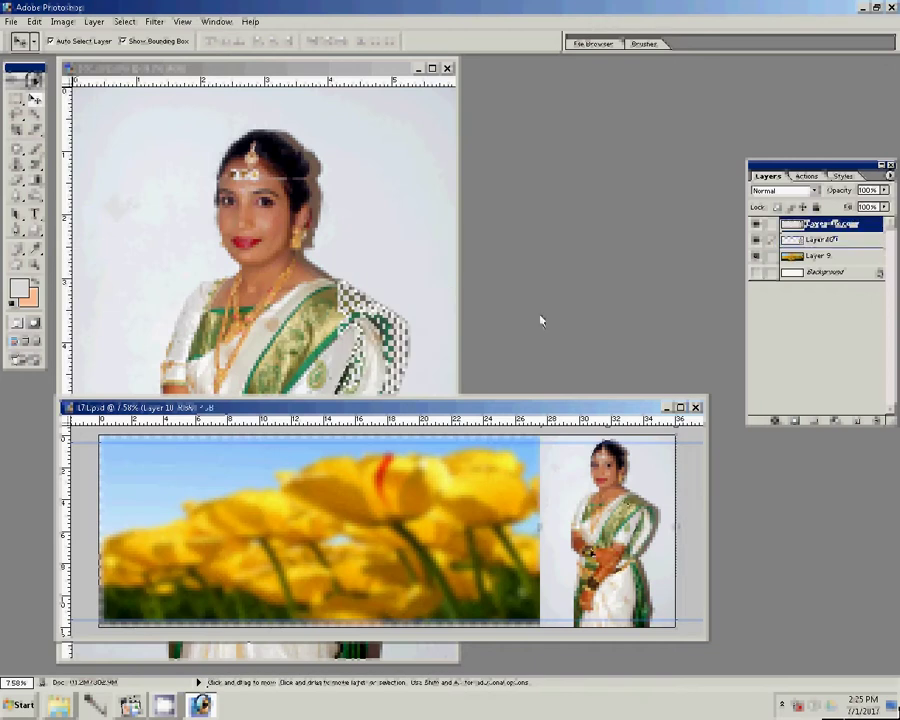
key(e)
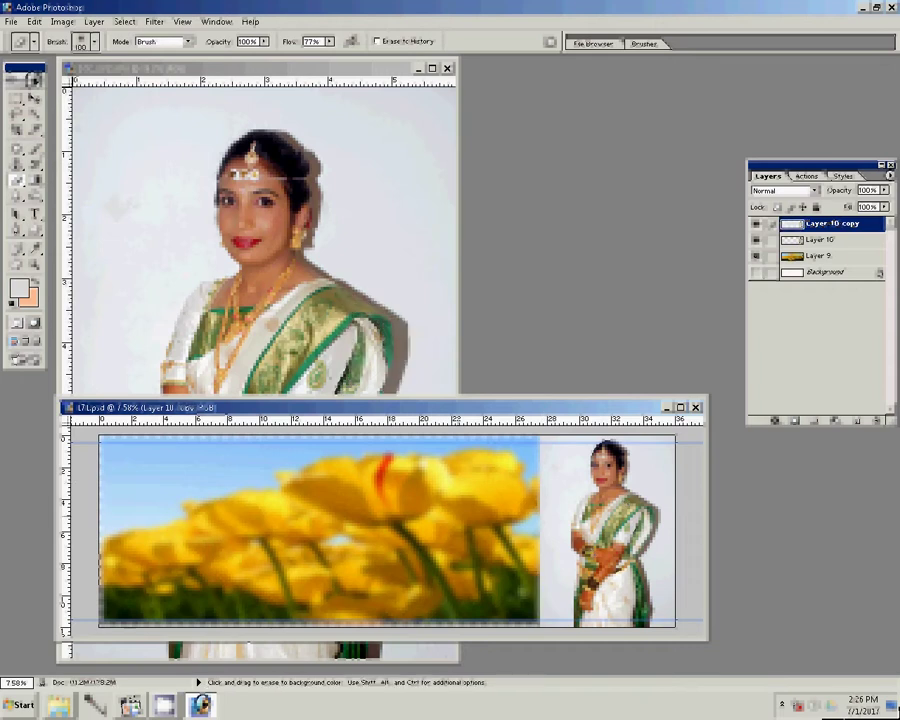
key(bracketright)
key(bracketright)
key(bracketright)
key(bracketright)
key(bracketright)
key(bracketright)
click(545, 457)
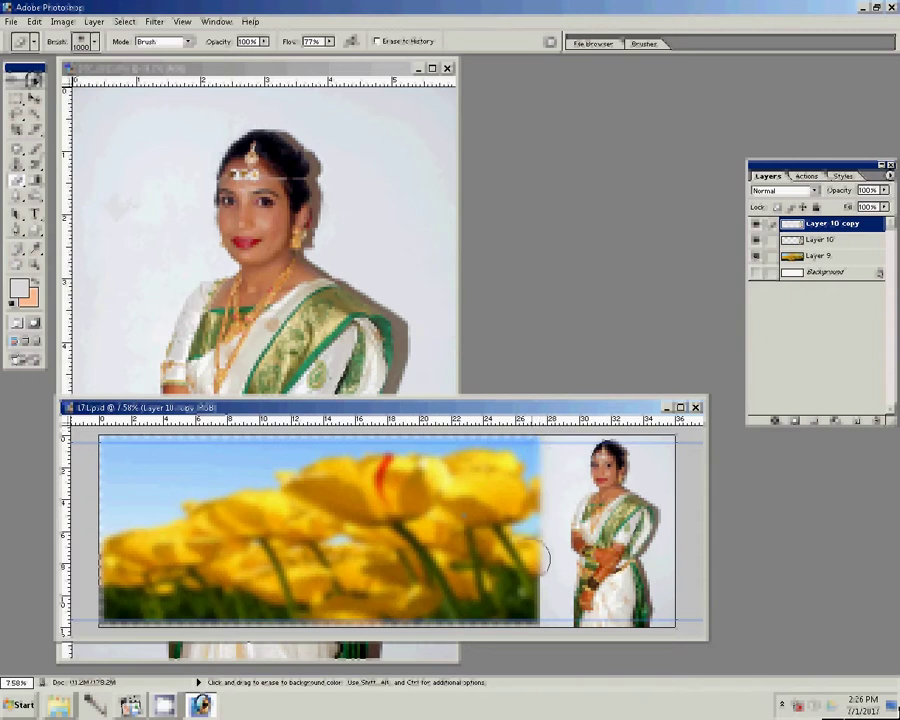
drag(540, 560, 540, 615)
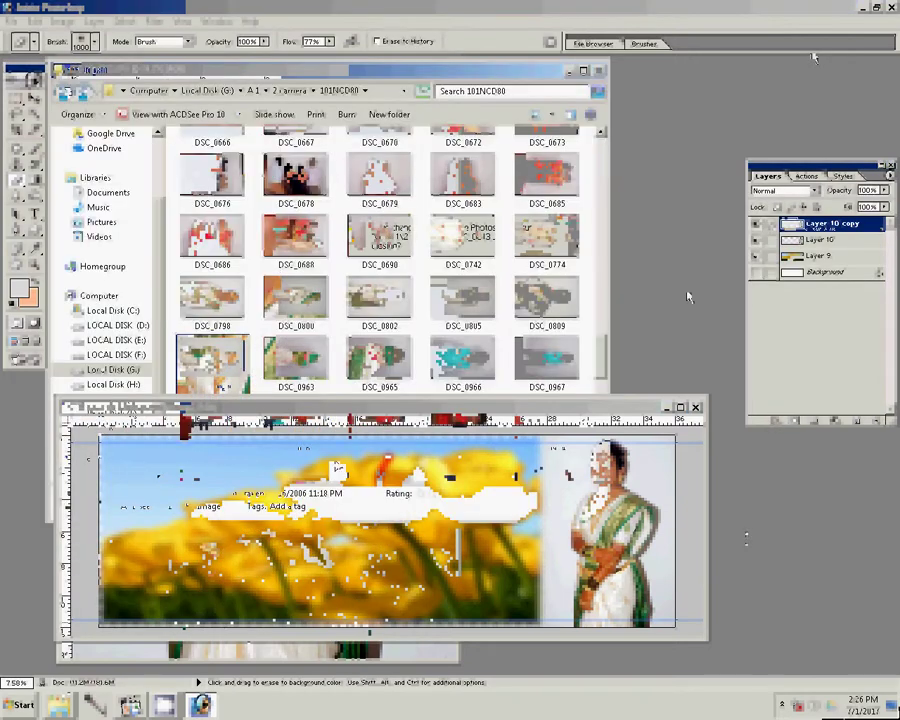
Shift-select DSC_0996 through the following dining-hall photos in the 101NCD80 folder
drag(600, 352, 600, 383)
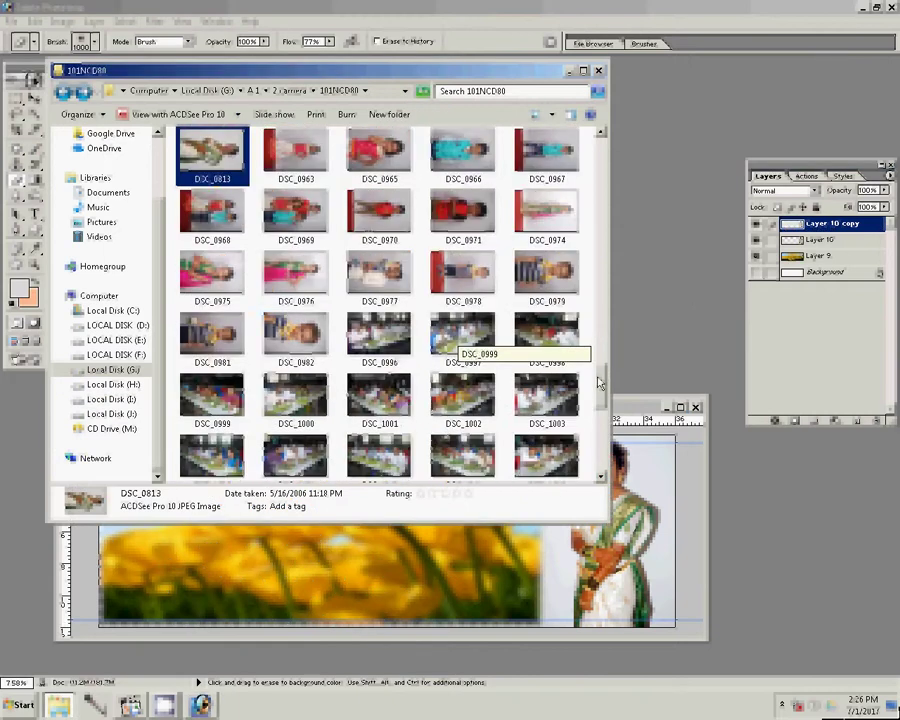
key(shift+Right)
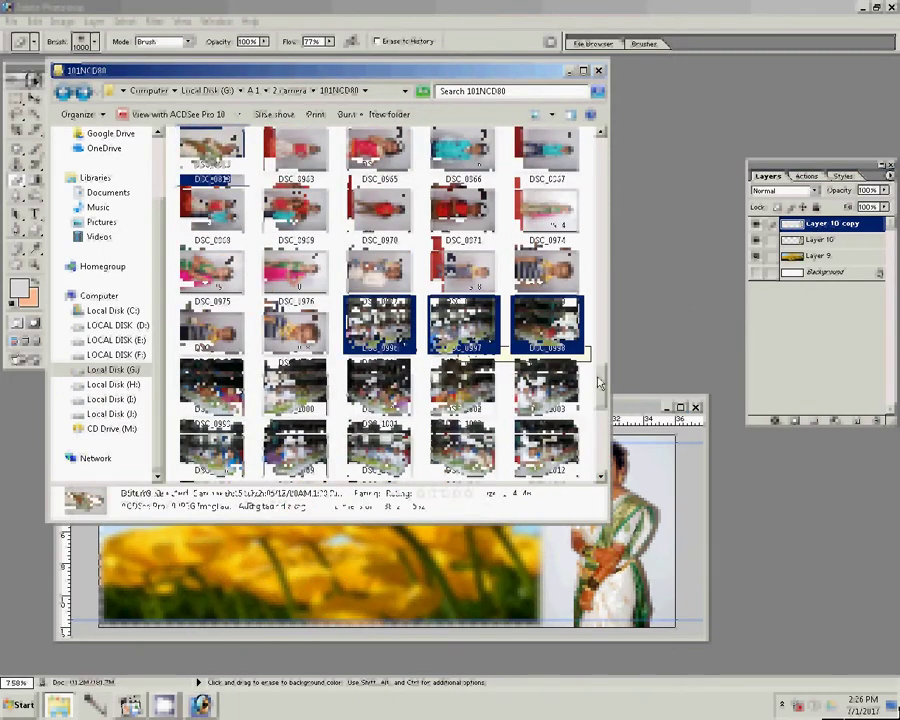
key(shift+Right)
key(shift+Right)
key(shift+Right)
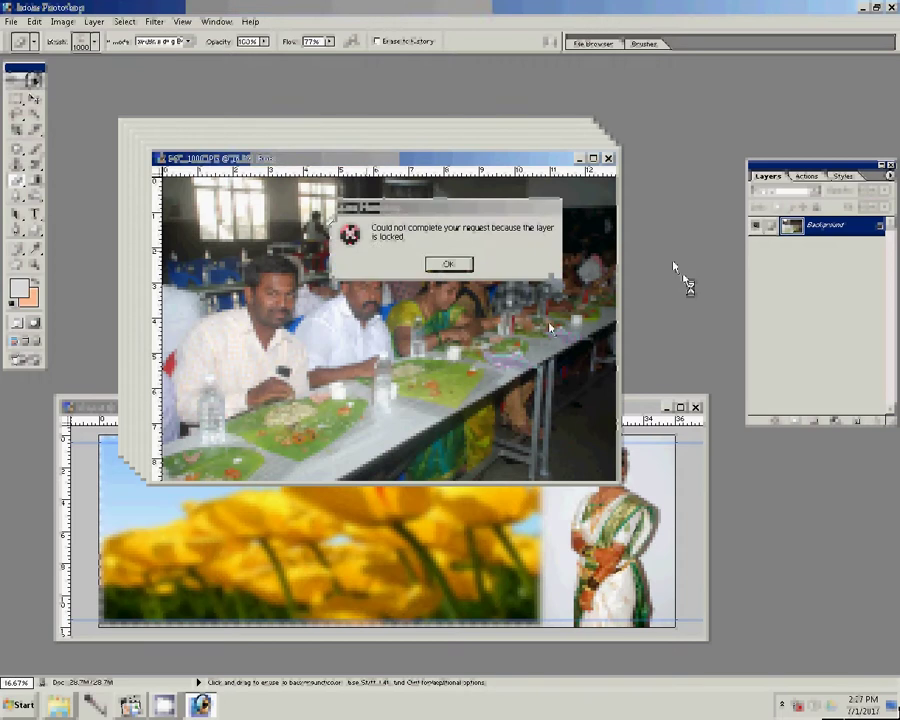
Resize the first dining-hall photo to 10 inches wide, place it in the album, and close it unsaved
key(v)
key(Return)
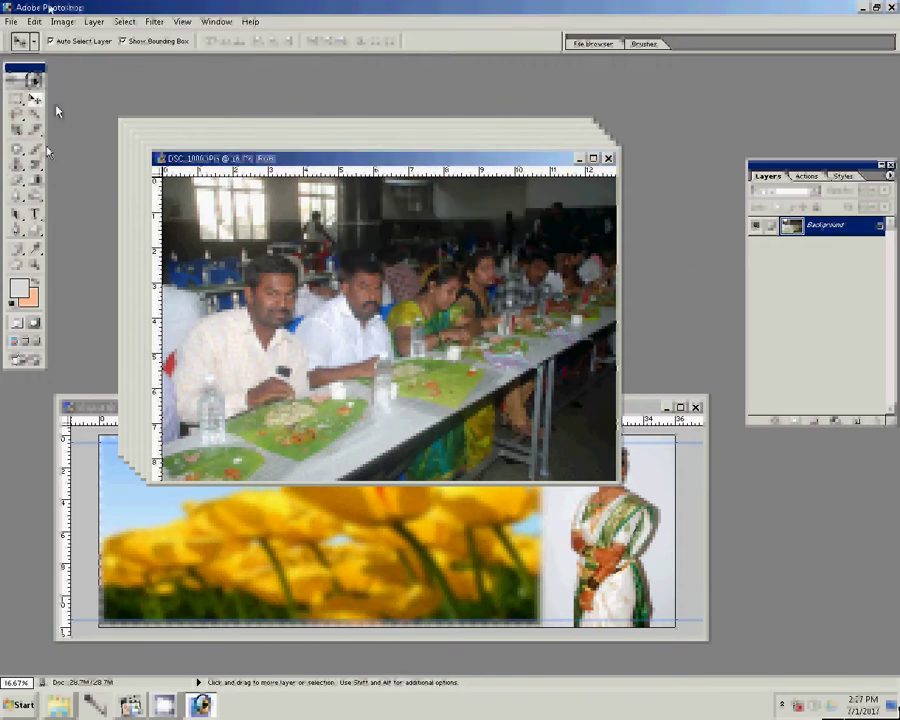
click(60, 21)
click(95, 123)
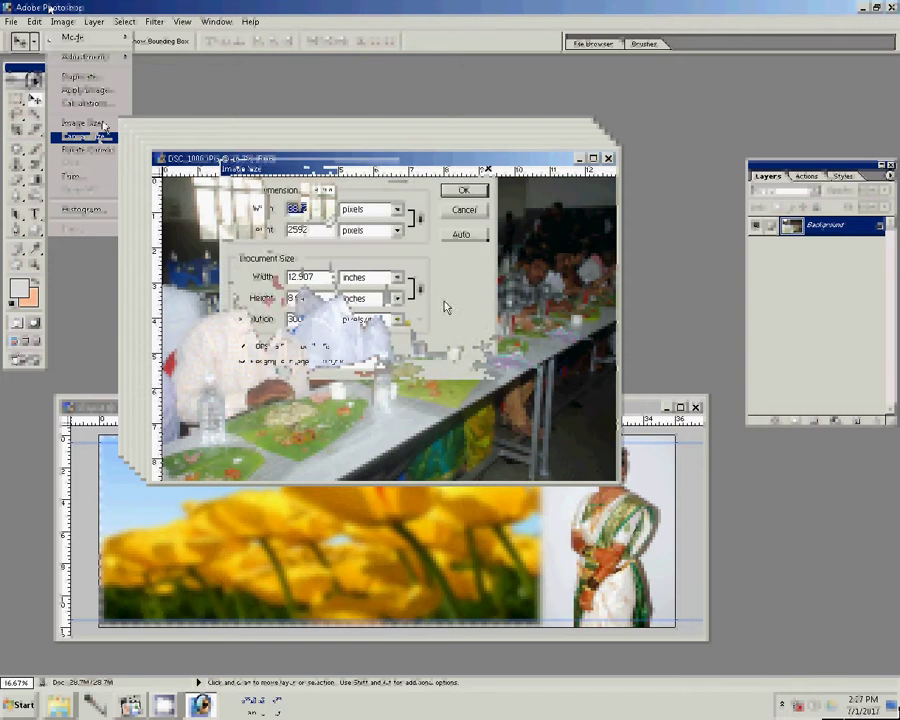
key(Tab)
key(Tab)
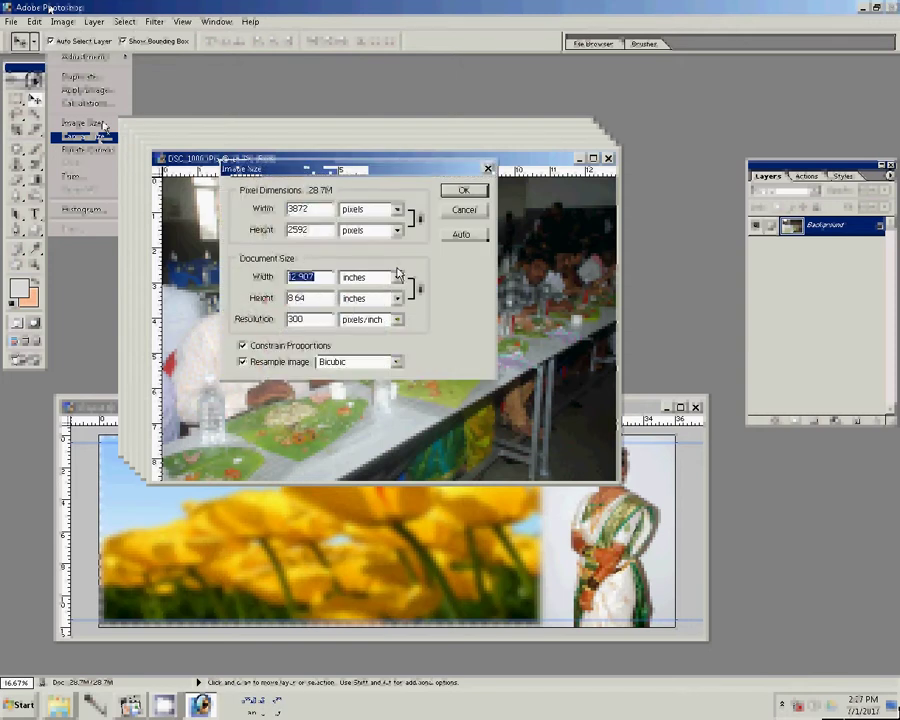
text(10)
key(Return)
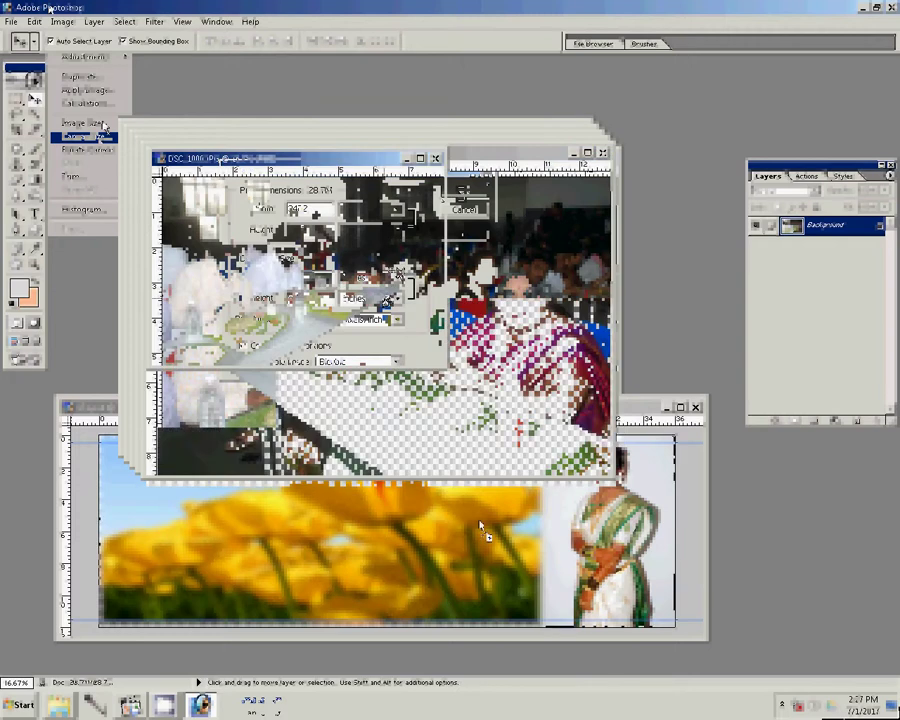
drag(480, 527, 487, 521)
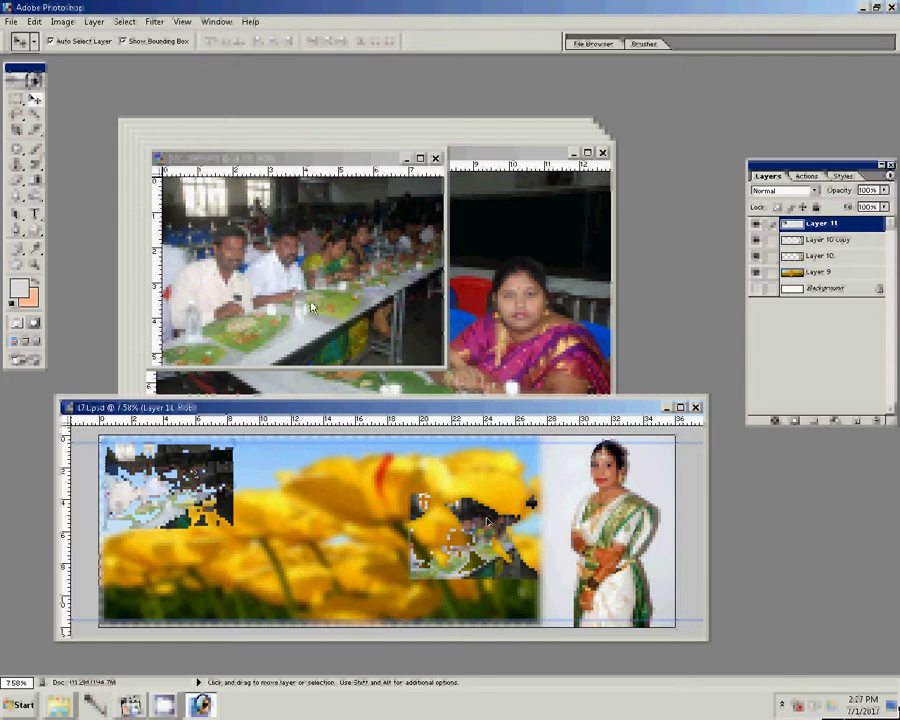
click(436, 158)
click(453, 269)
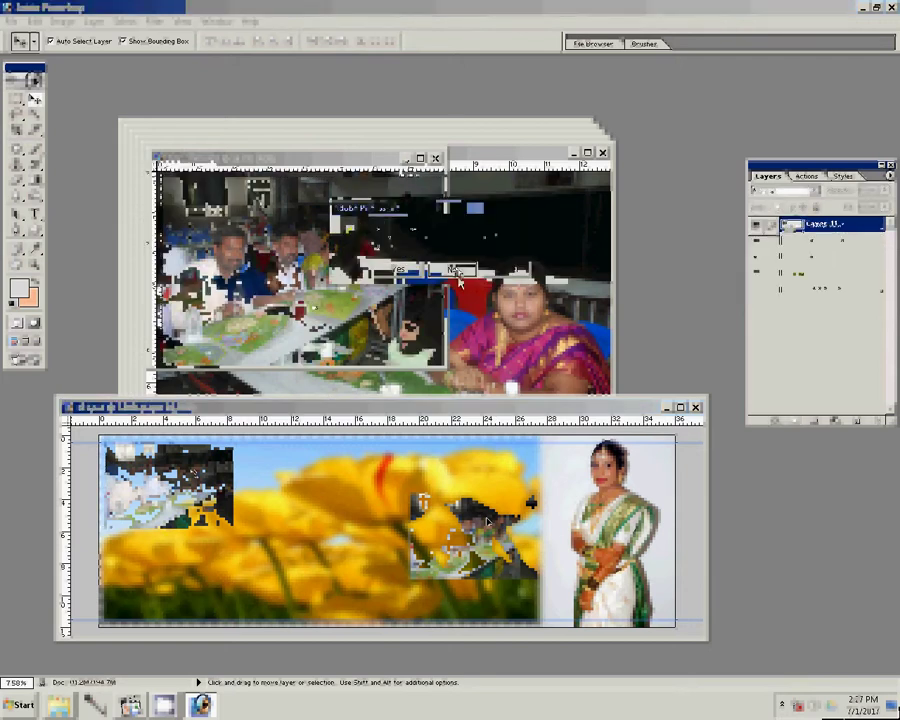
Resize the second photo to 2400 pixels wide, place it beside the first, and close it unsaved
key(ctrl+alt+i)
text(2400)
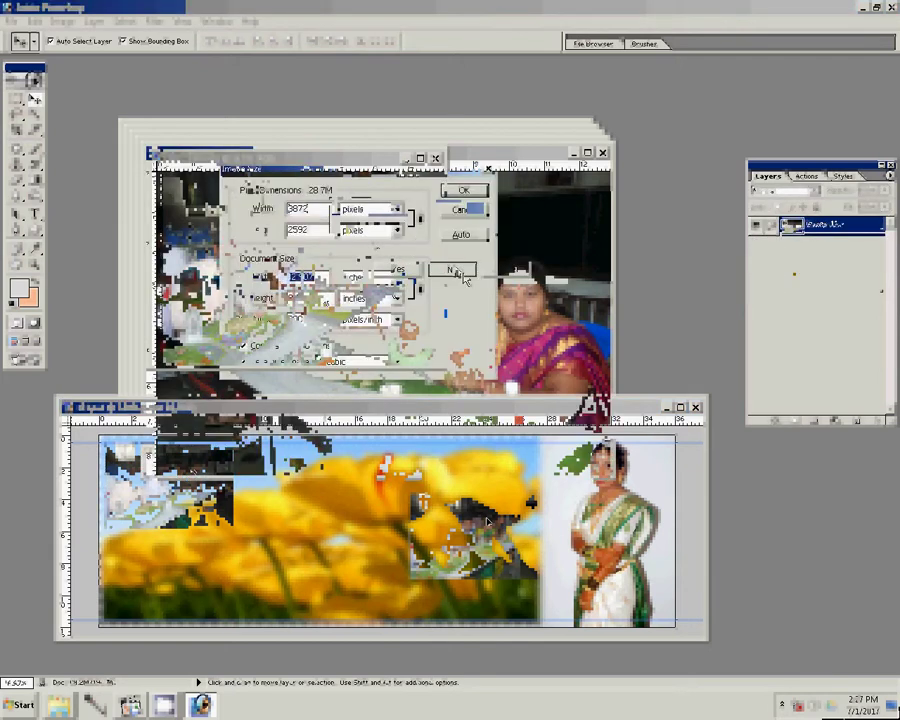
click(466, 191)
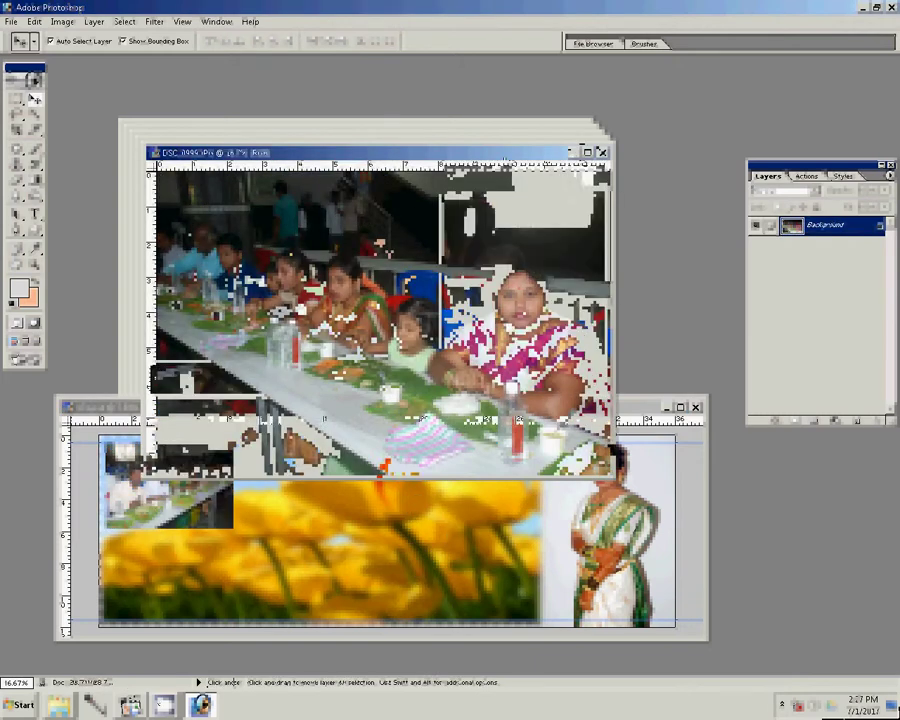
drag(609, 474, 440, 360)
click(313, 366)
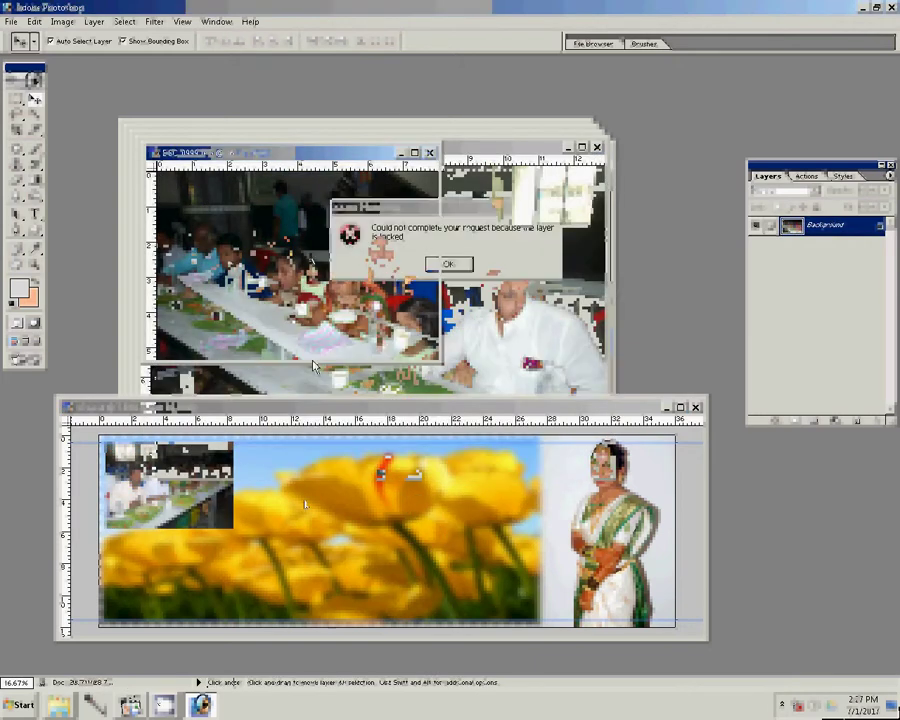
key(Return)
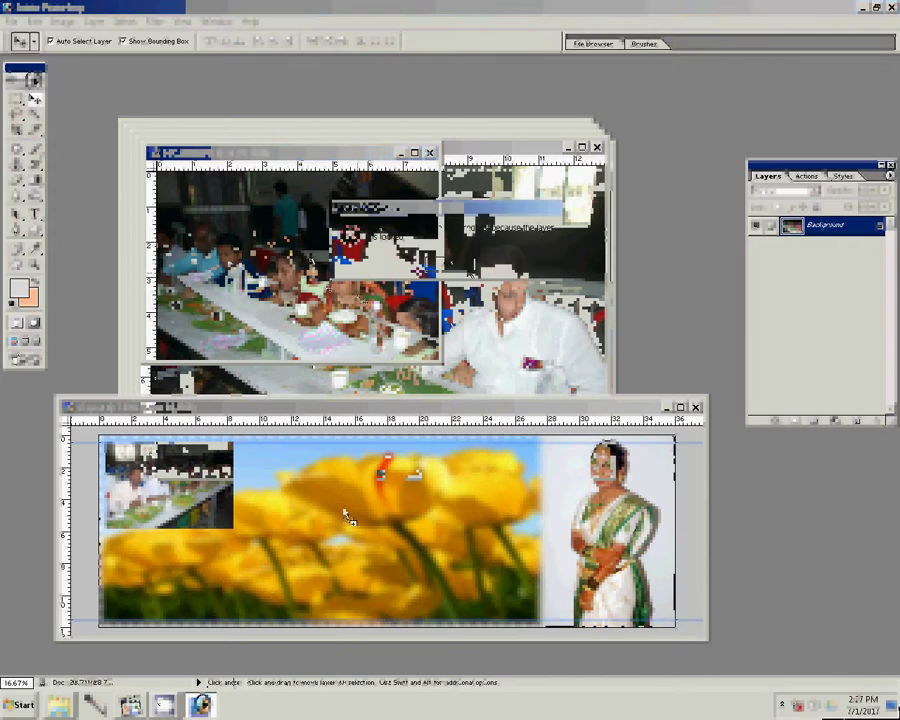
drag(300, 290, 348, 506)
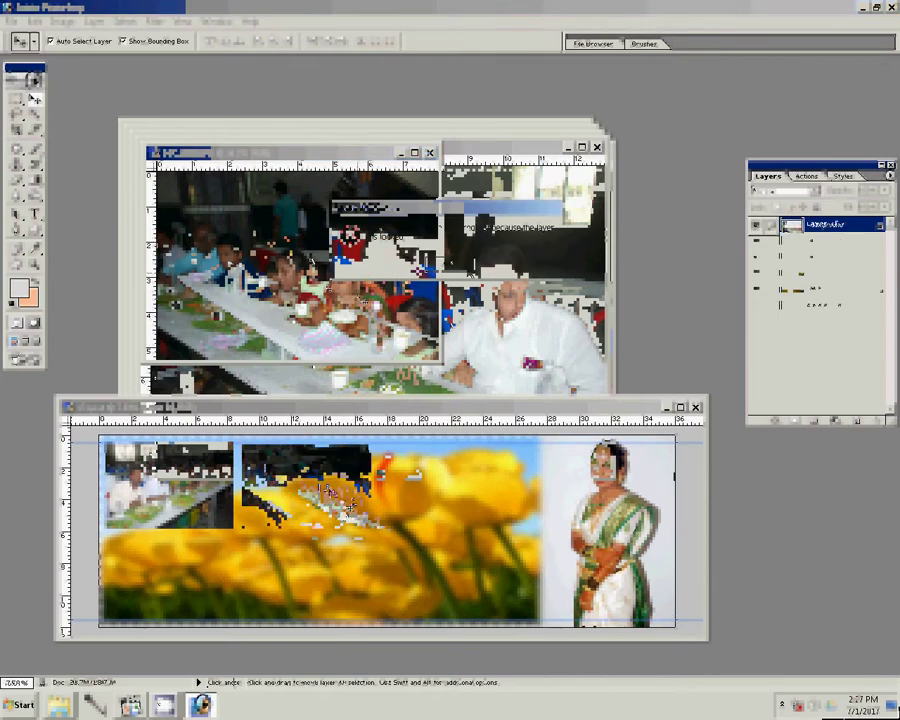
key(ctrl+w)
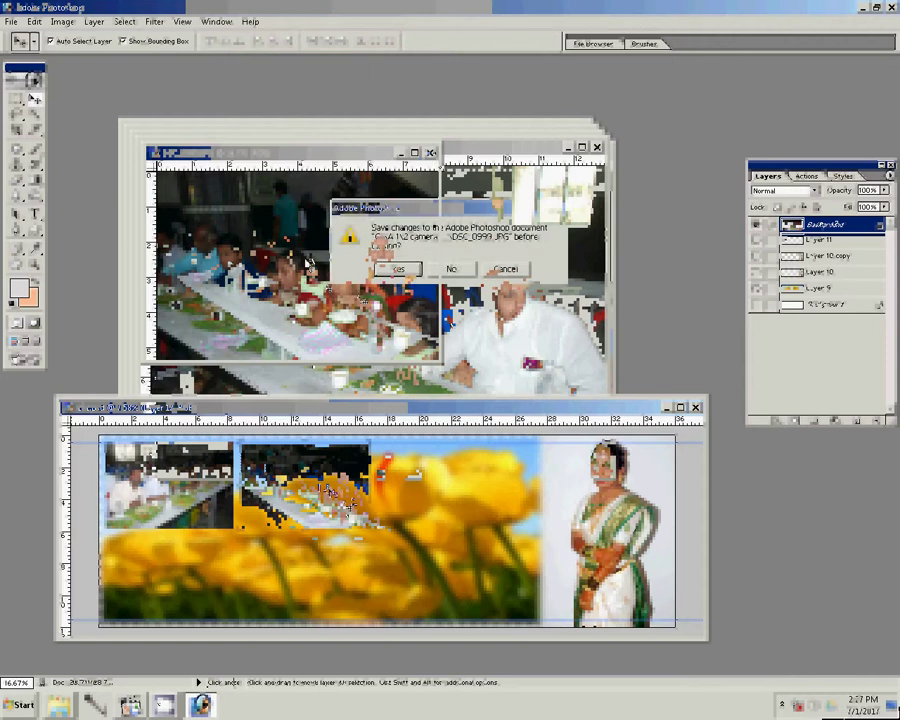
click(395, 265)
Shrink the third photo and place it below the first in the album's lower-left corner
key(ctrl+alt+i)
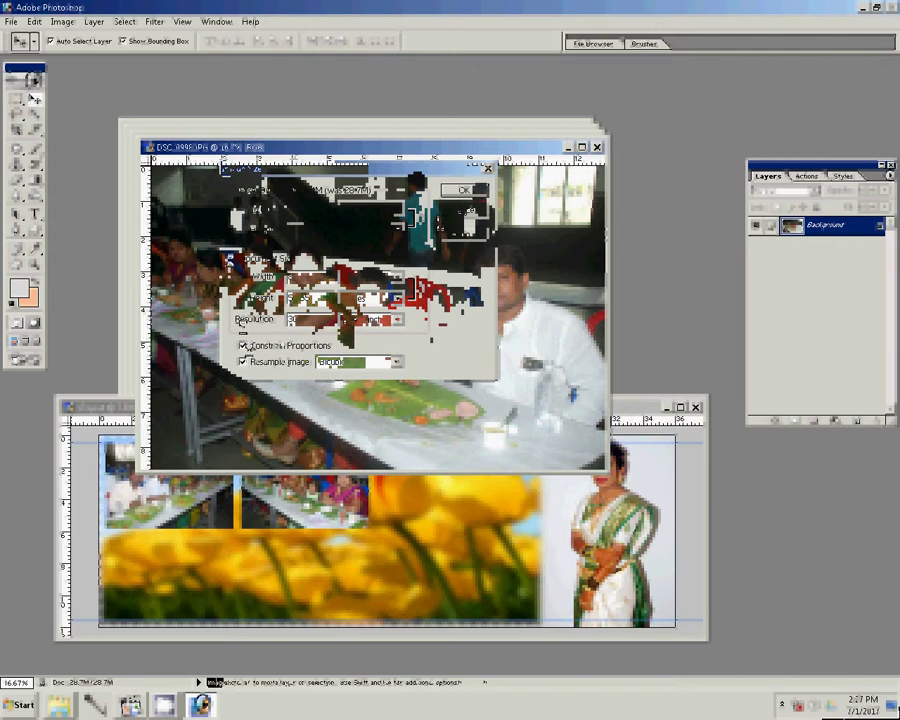
key(Return)
drag(251, 572, 251, 572)
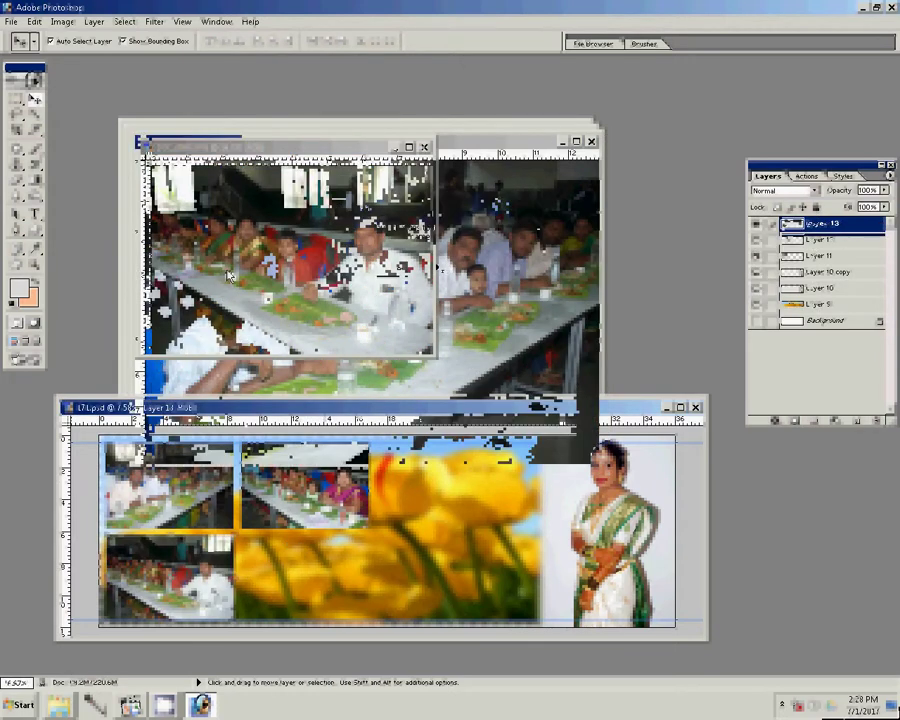
Resize a photo to 12 inches wide, place it in the lower-middle grid slot, and close it unsaved
key(ctrl+alt+i)
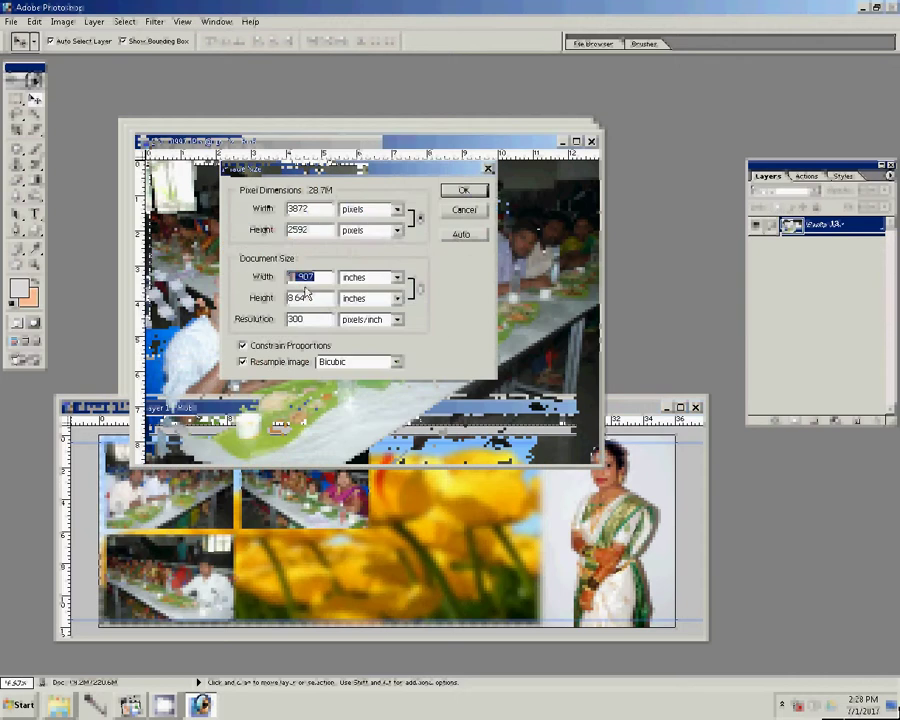
text(12)
key(Return)
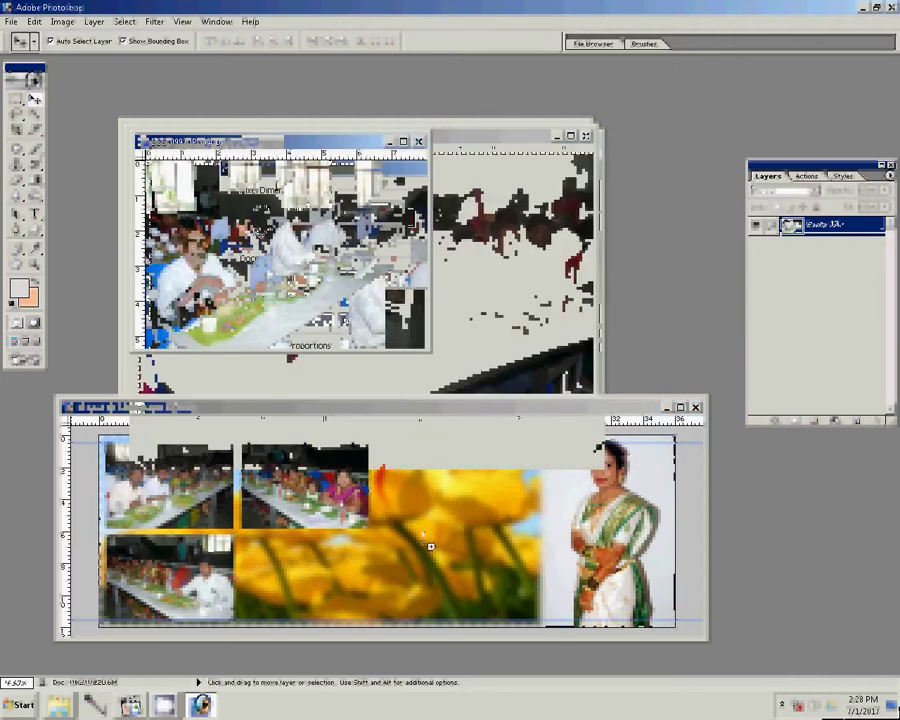
drag(182, 164, 370, 565)
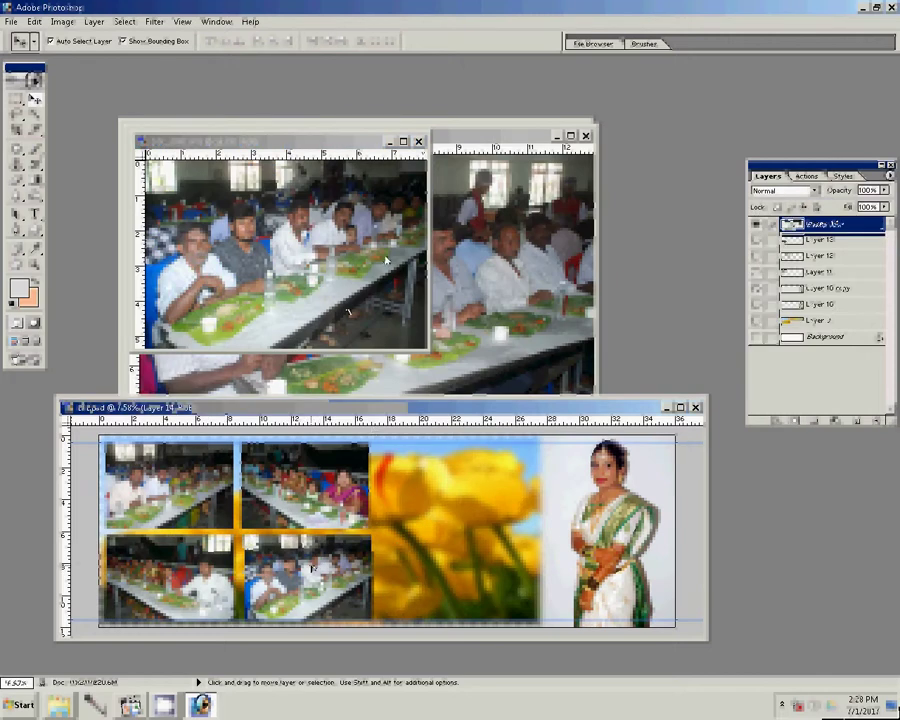
click(419, 141)
click(398, 268)
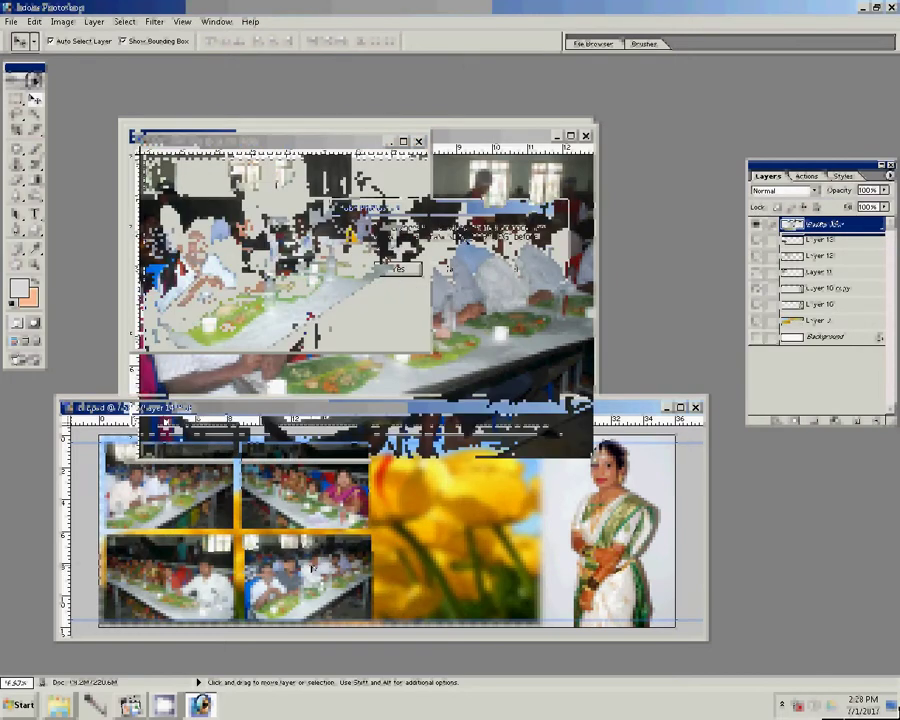
Resize the next photo to 8 inches wide, drag it into the spread, and discard its changes
key(ctrl+alt+i)
text(8)
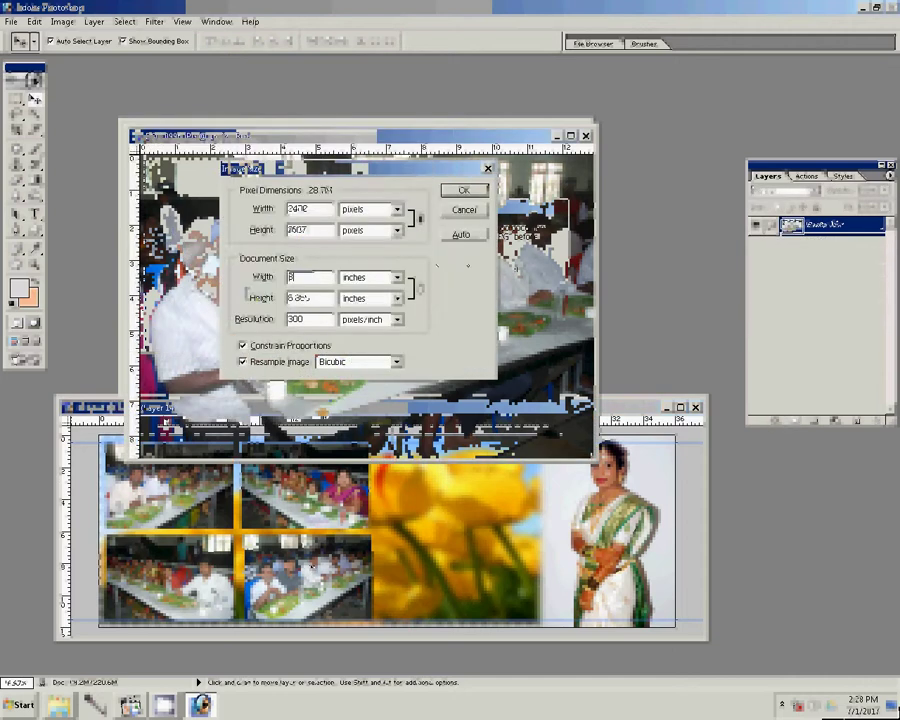
click(464, 191)
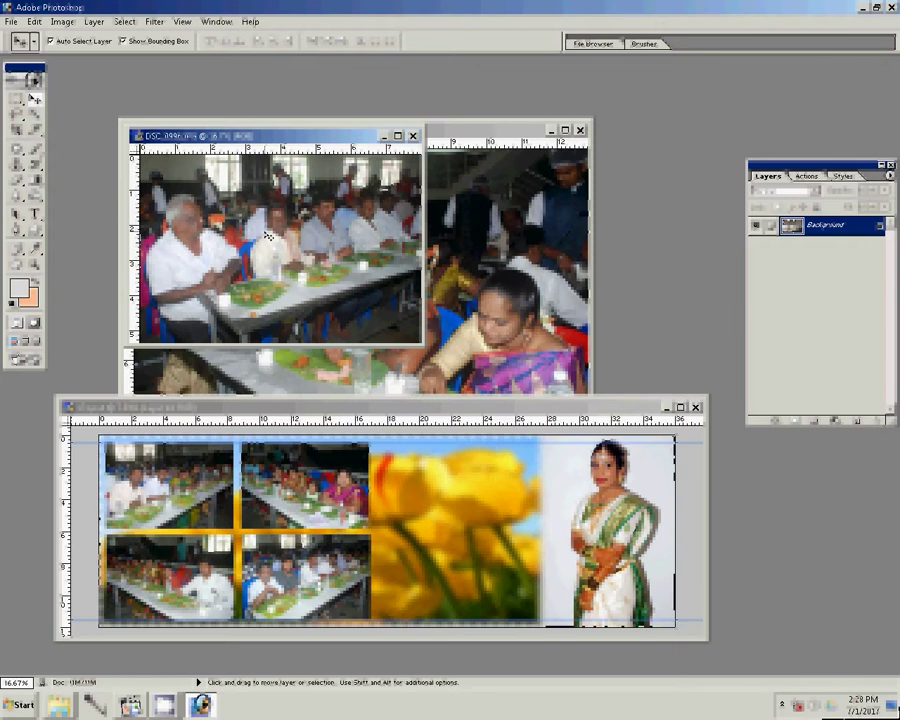
drag(268, 236, 462, 485)
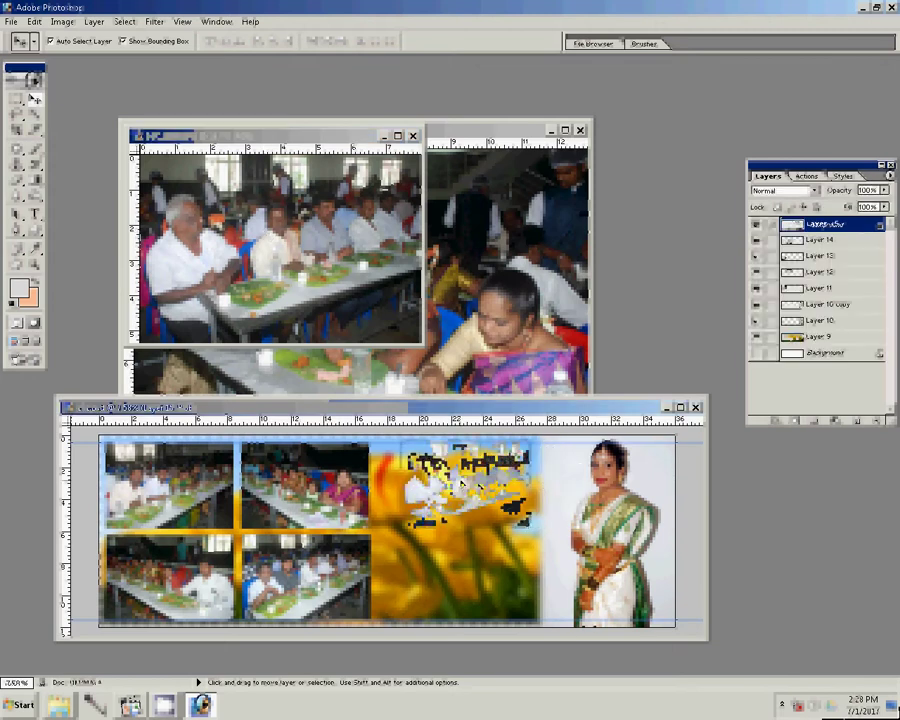
click(581, 130)
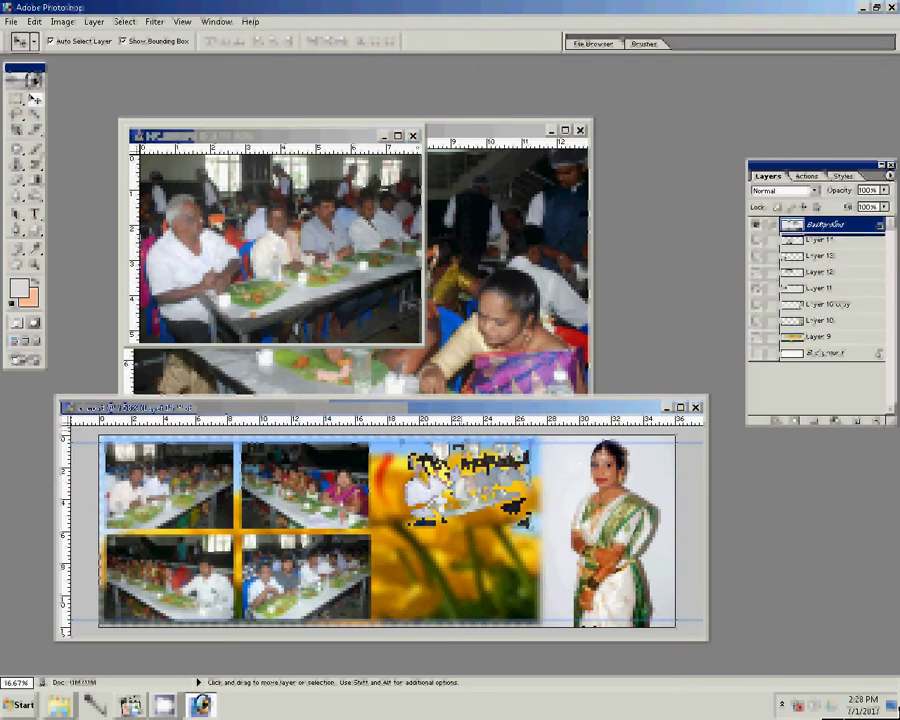
click(451, 268)
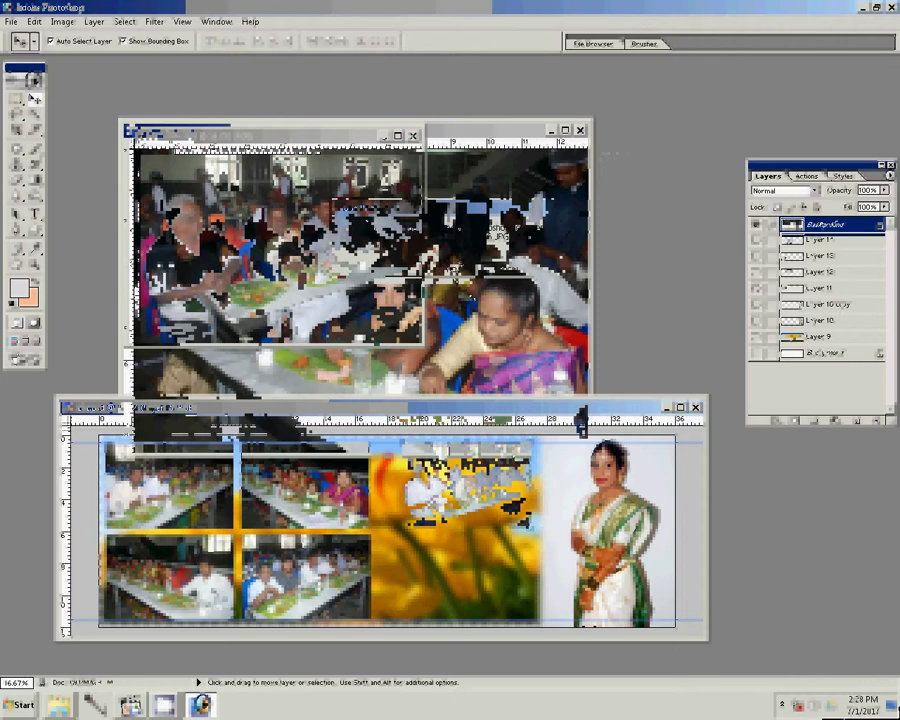
Resize the last photo to 8 inches wide, add it to the spread, and close it without saving
key(ctrl+alt+i)
text(8)
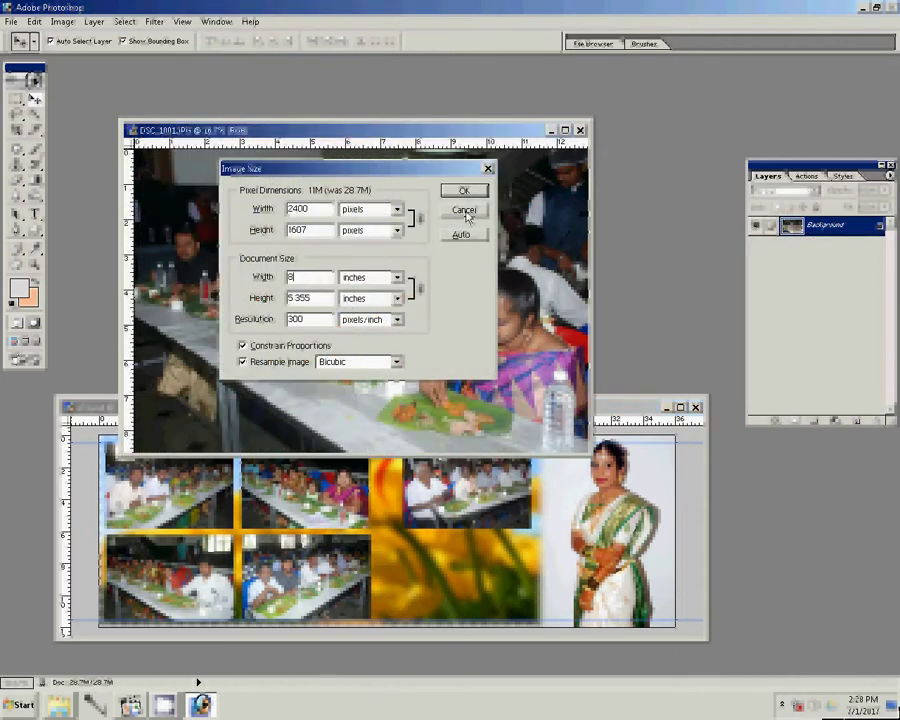
click(466, 190)
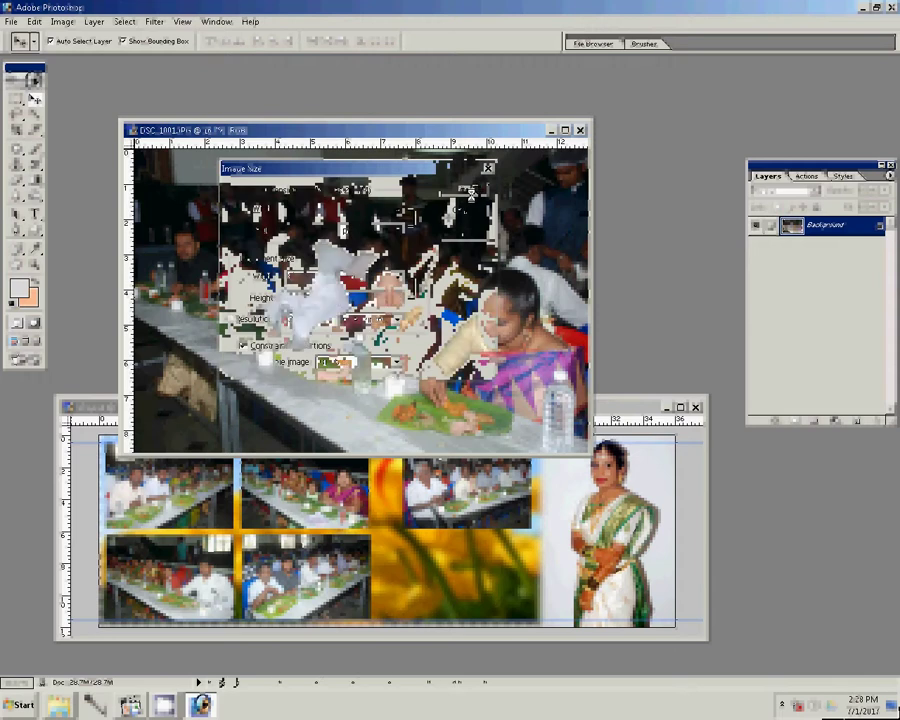
click(452, 570)
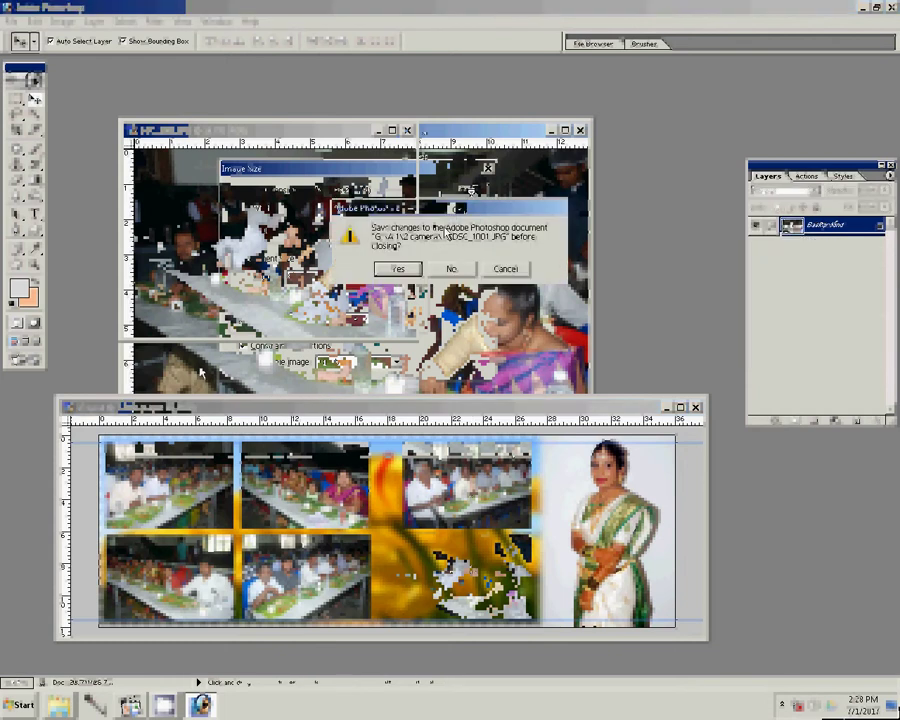
click(441, 270)
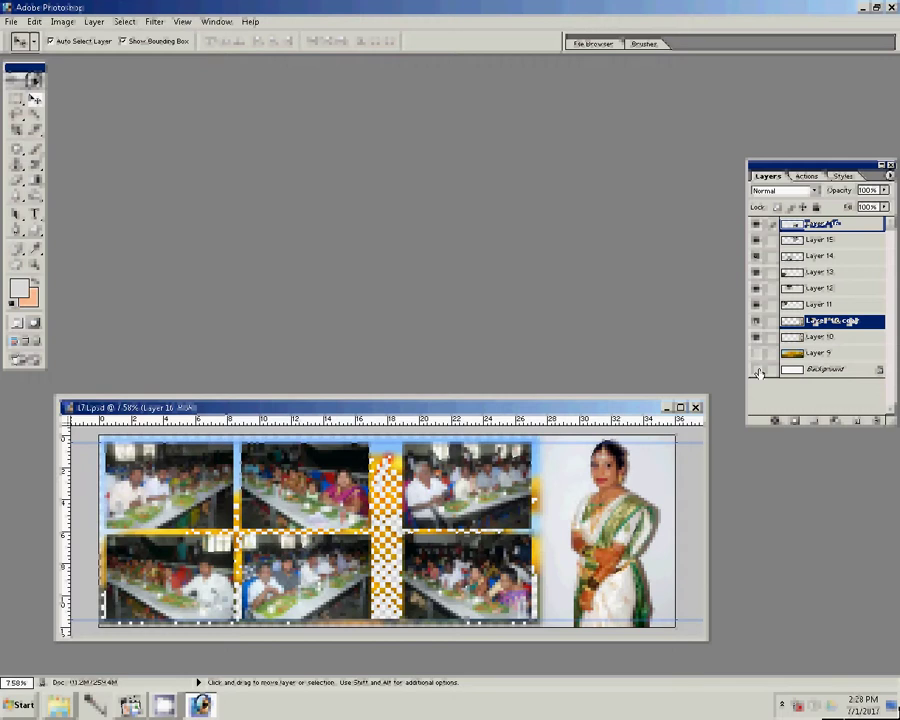
Hide the backdrop, bride and background layers so only the six photos are visible, with Layer 16 selected
drag(757, 369, 757, 320)
click(491, 494)
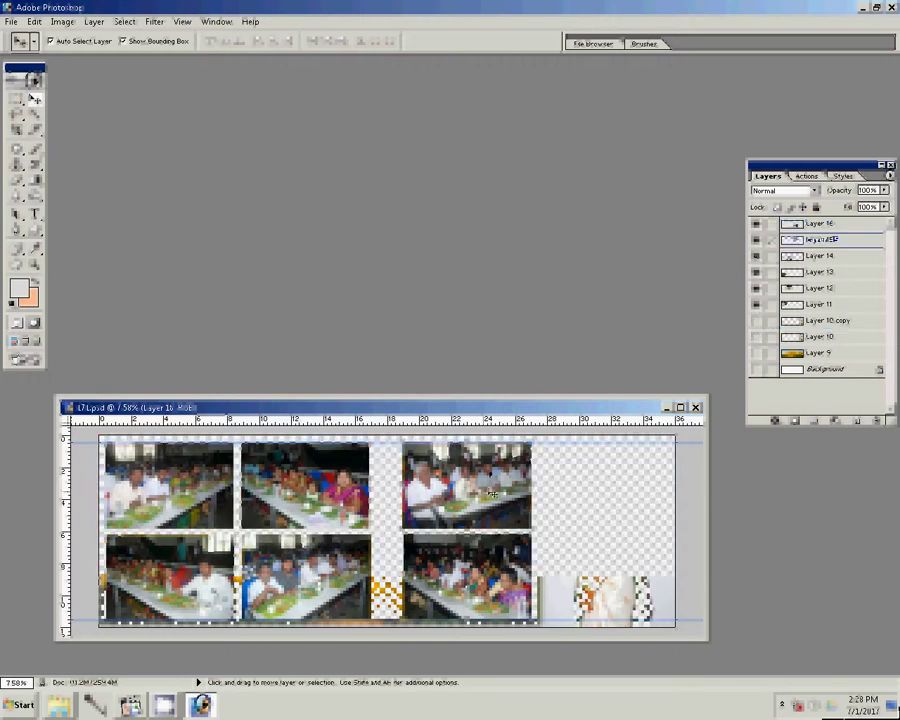
click(815, 223)
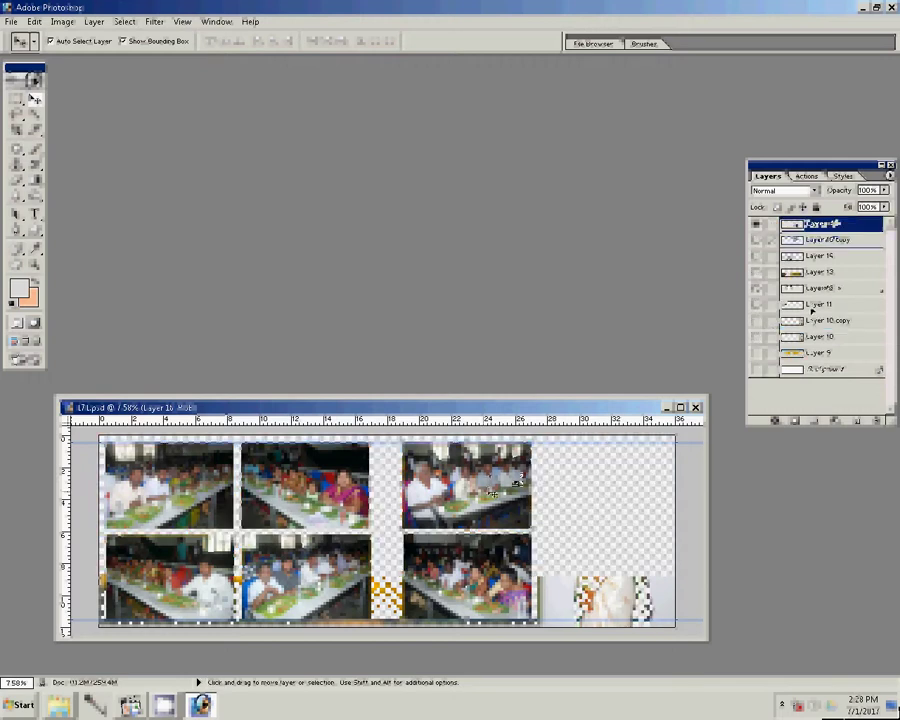
click(756, 272)
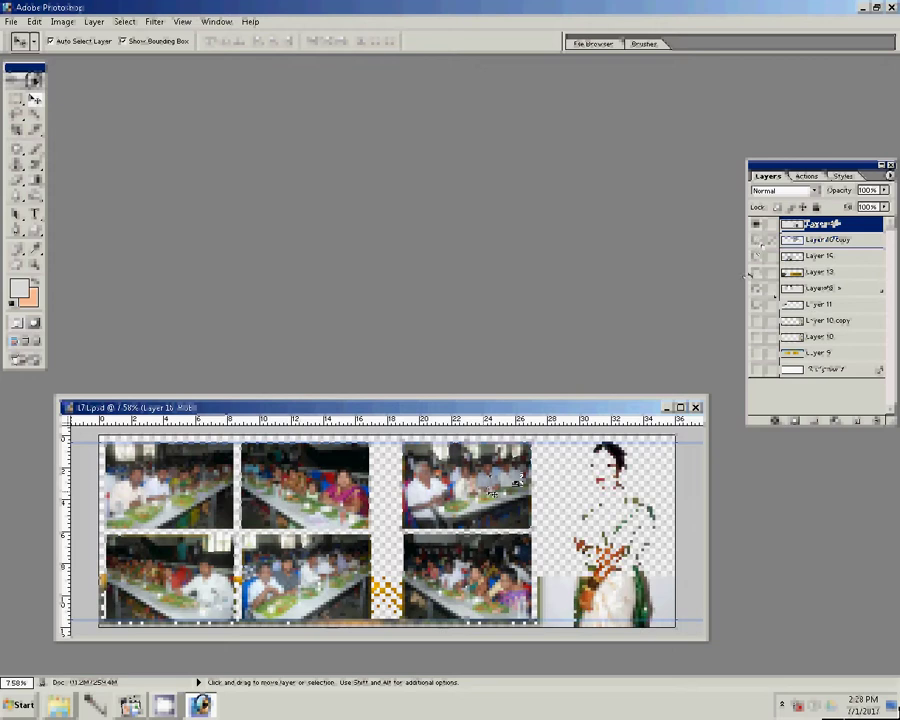
click(746, 272)
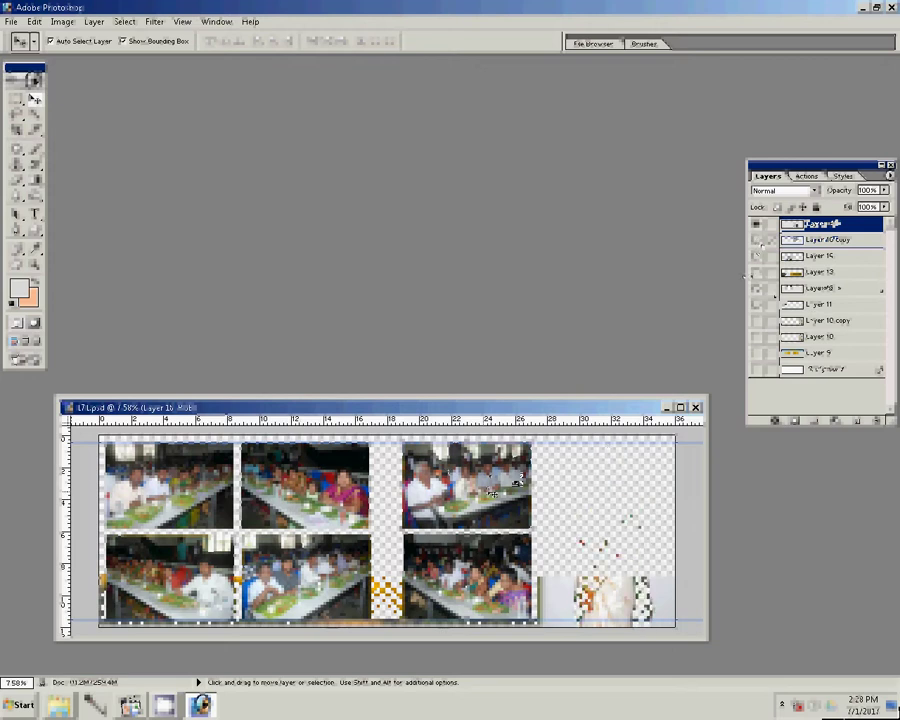
click(777, 421)
Give the merged photo layer a gradient-filled stroke border, then select the Layer 10 copy layer
click(790, 574)
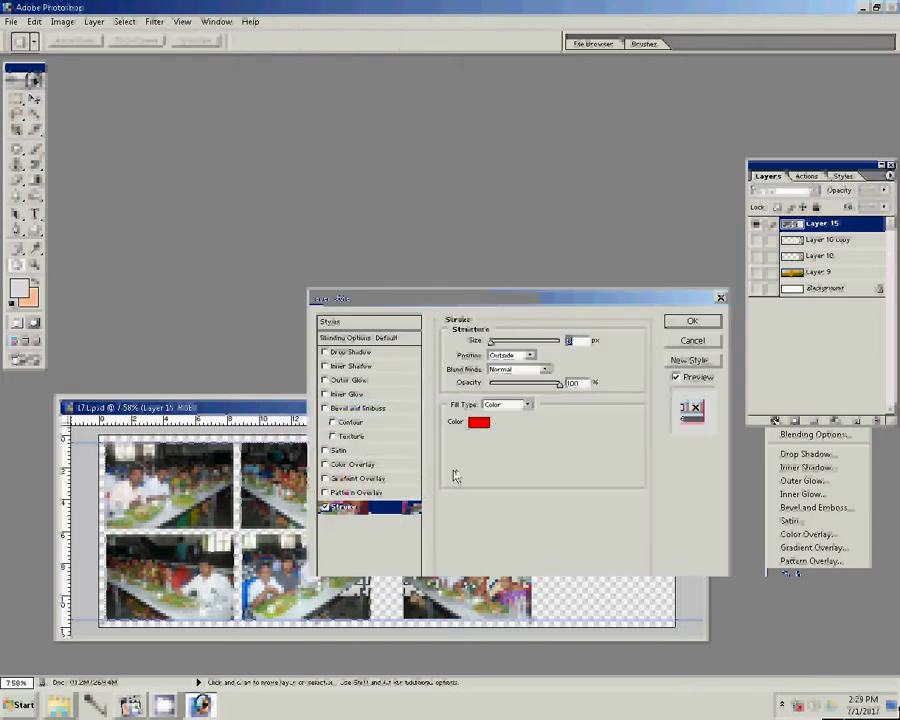
click(507, 404)
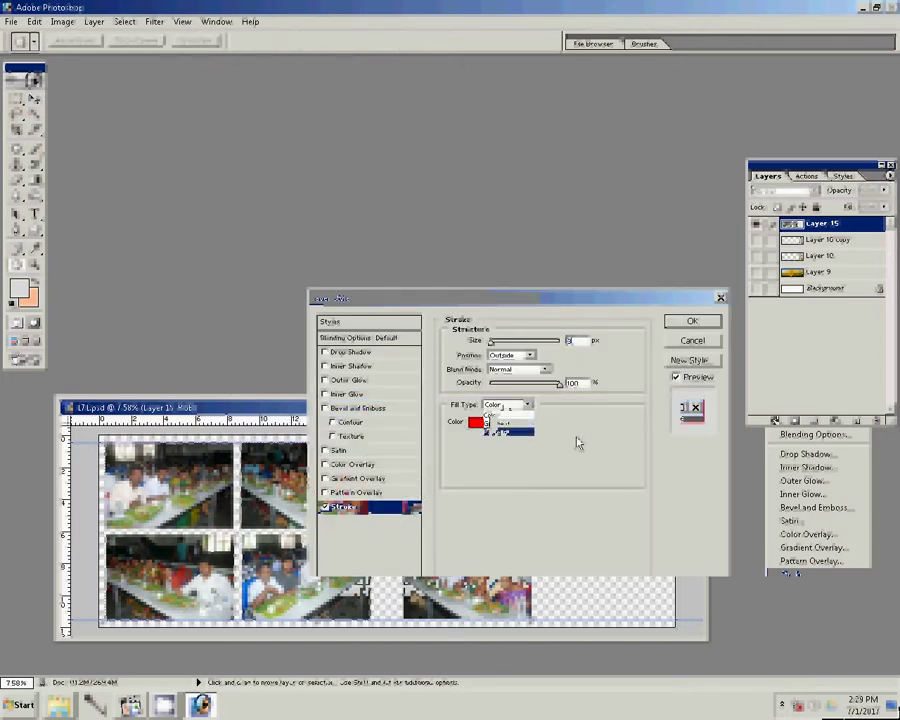
click(500, 429)
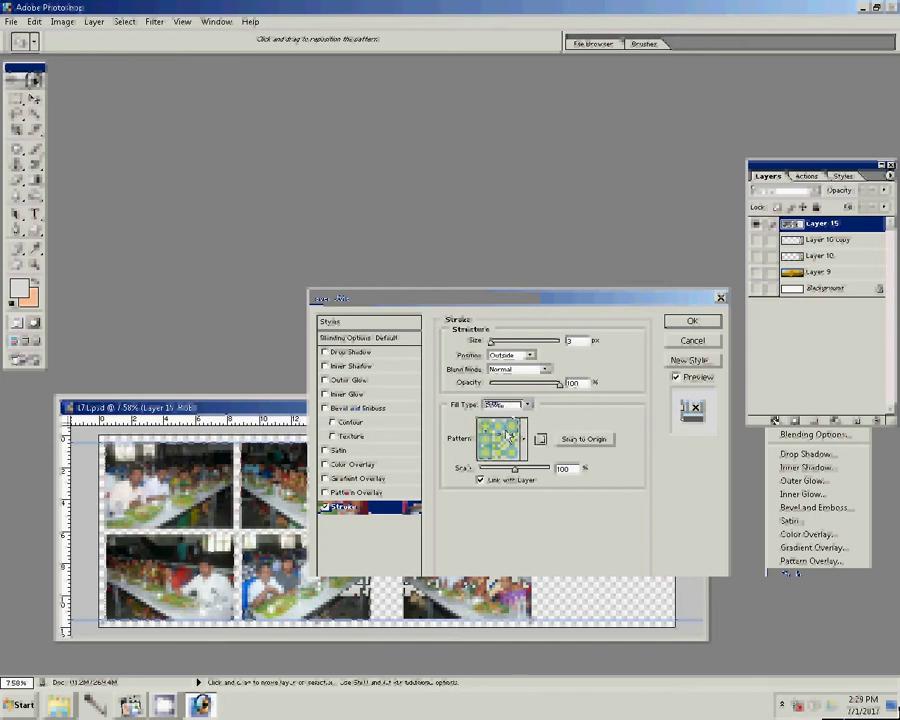
click(507, 404)
click(500, 422)
click(507, 404)
click(506, 424)
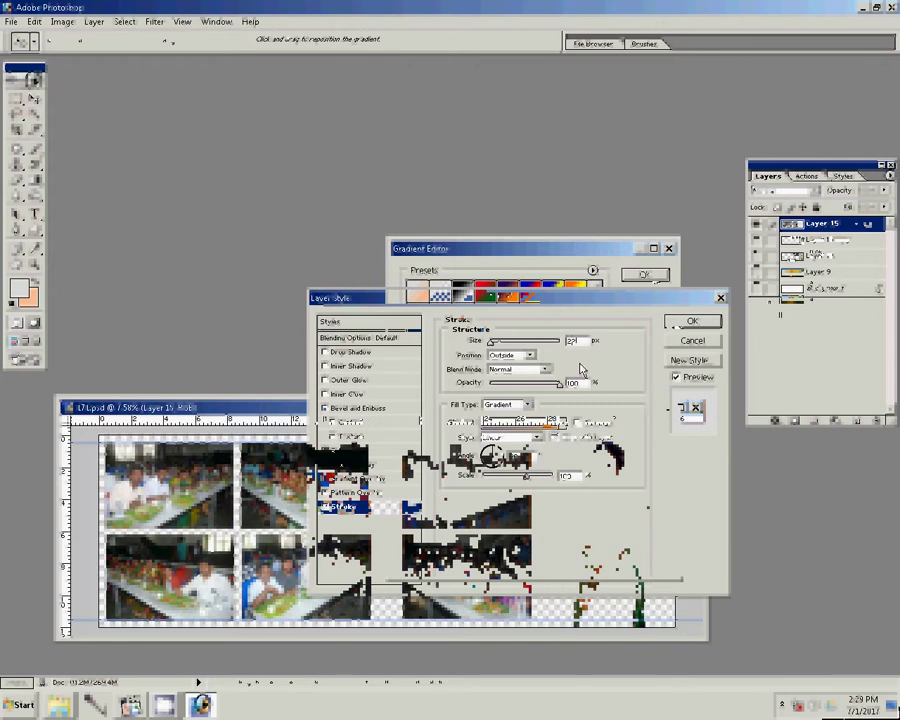
key(Return)
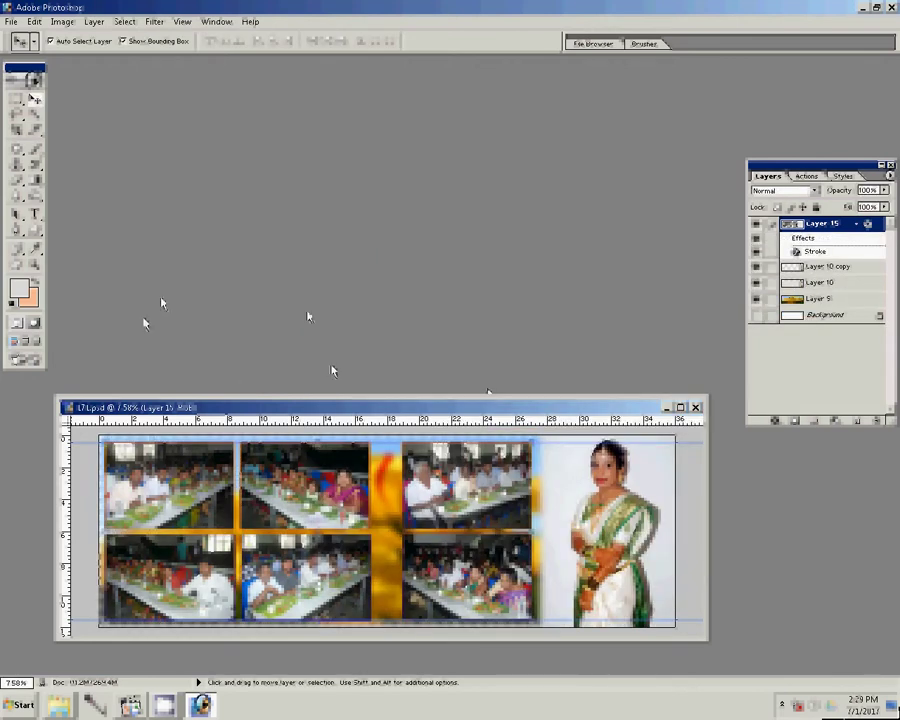
click(600, 513)
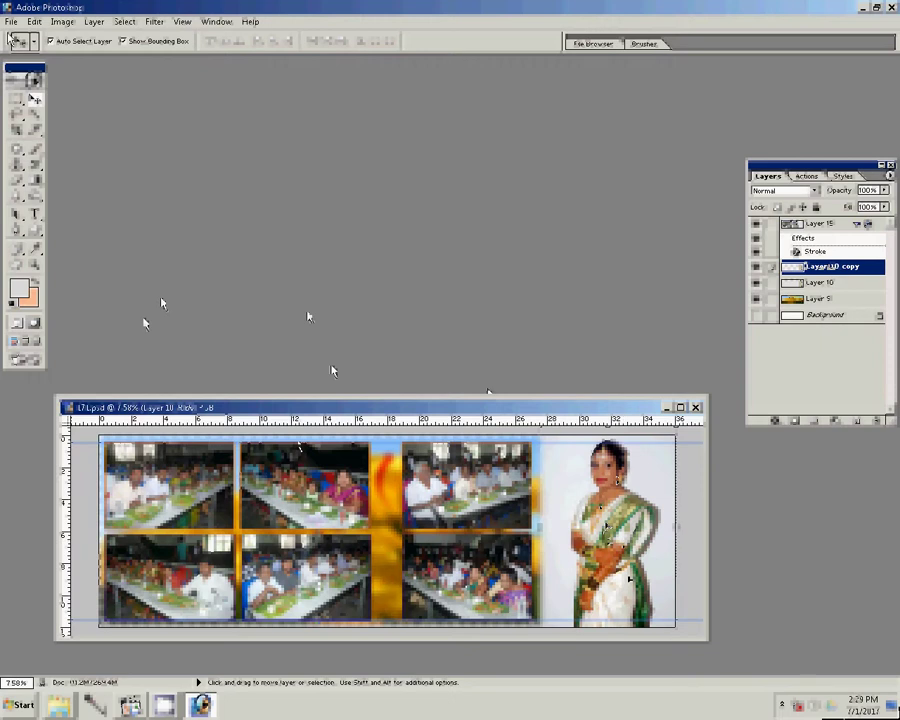
click(10, 21)
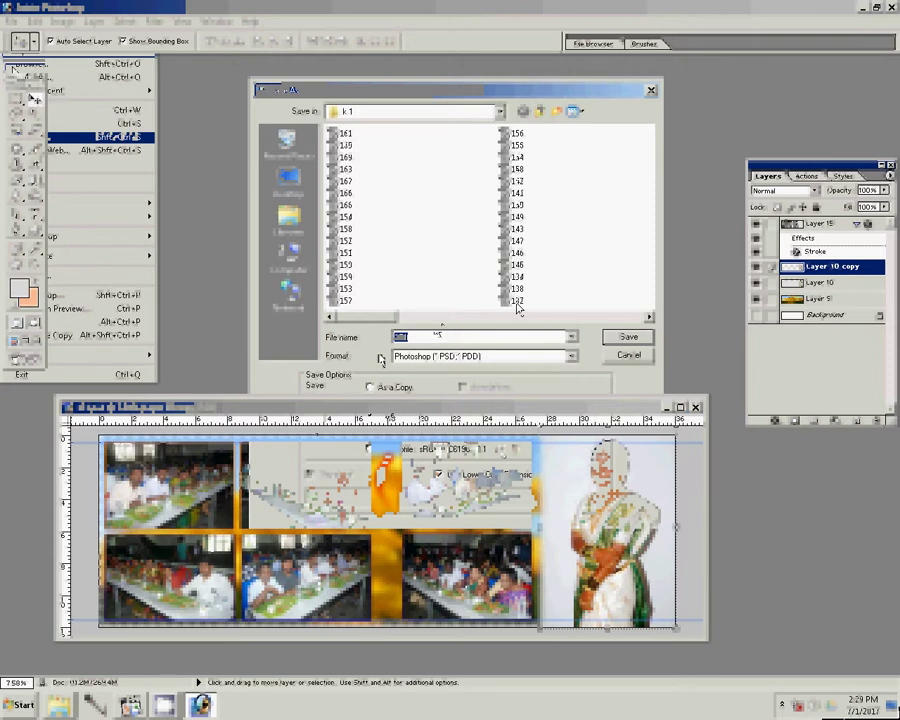
Save the album as '172' in Photoshop PSD format in the k 1 folder
text(17)
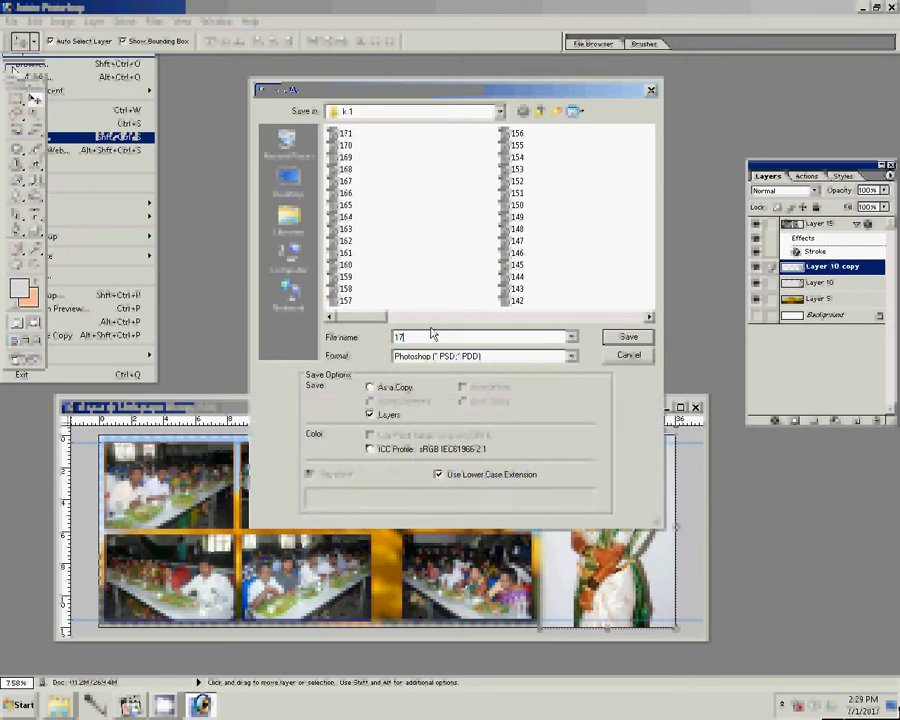
text(2)
click(628, 338)
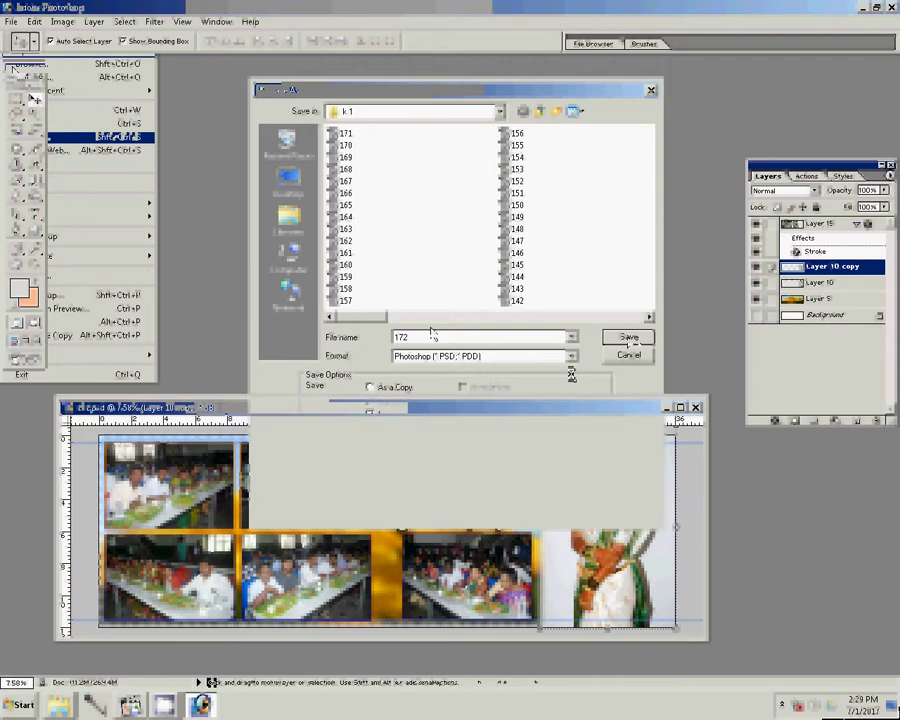